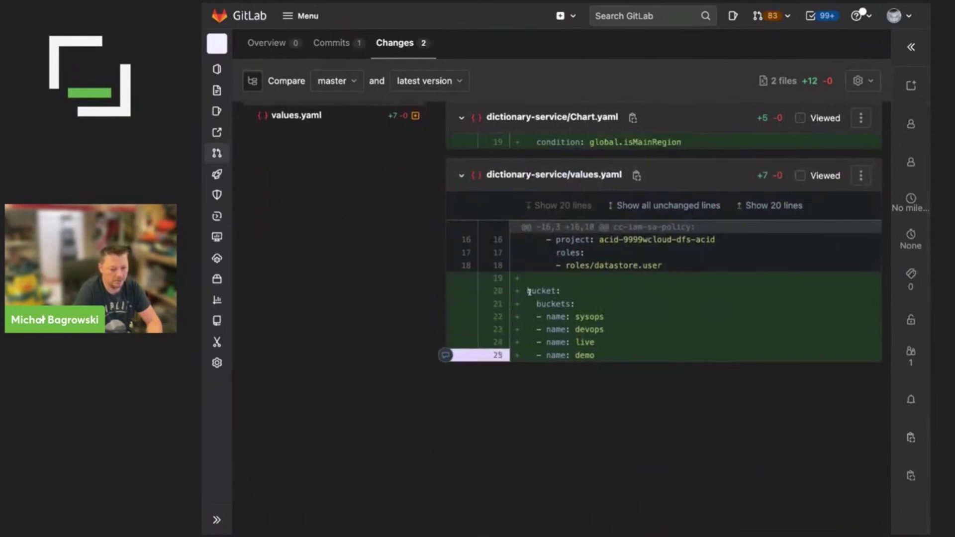
Review the added bucket list lines in the 'DEMO sysops/devops add storage bucket' changes
{"action": "left_click_drag", "start_coordinate": [607, 360], "coordinate": [525, 292]}
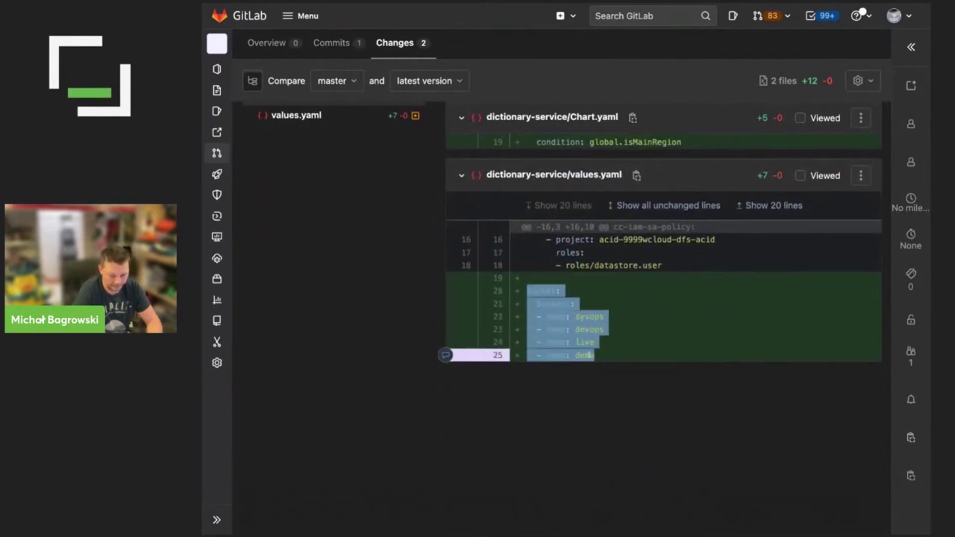
{"action": "scroll", "coordinate": [348, 149], "scroll_direction": "up", "scroll_amount": 5}
{"action": "left_click", "coordinate": [267, 126]}
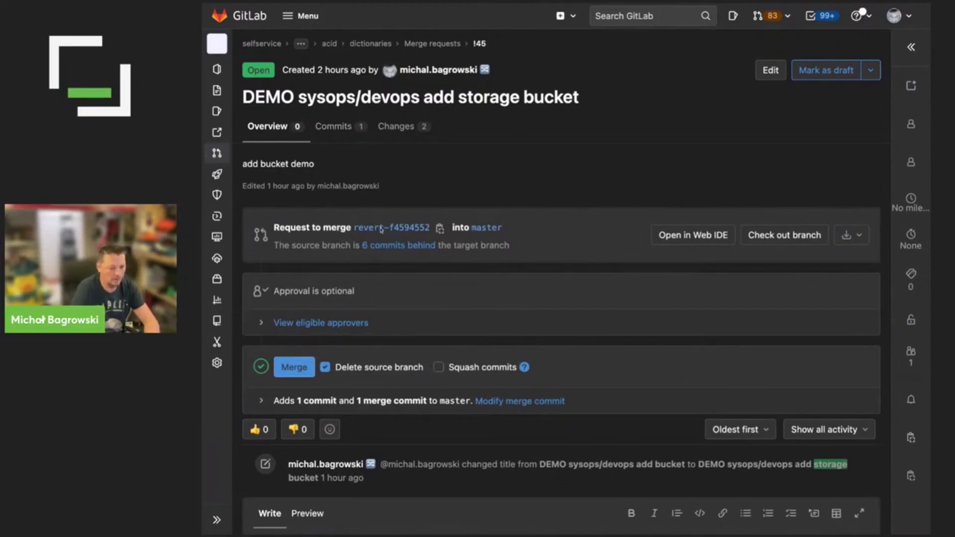
{"action": "left_click", "coordinate": [395, 127]}
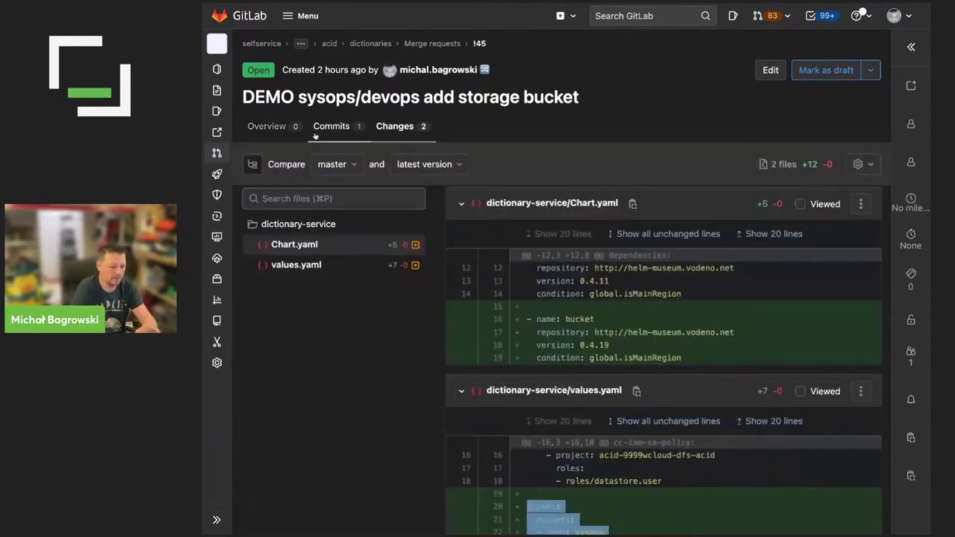
{"action": "left_click", "coordinate": [267, 127]}
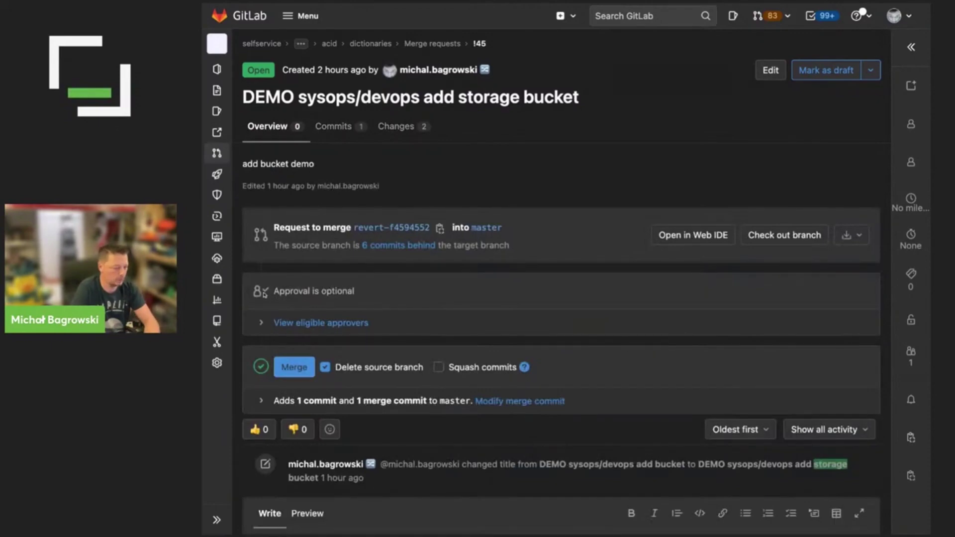
{"action": "left_click", "coordinate": [395, 127]}
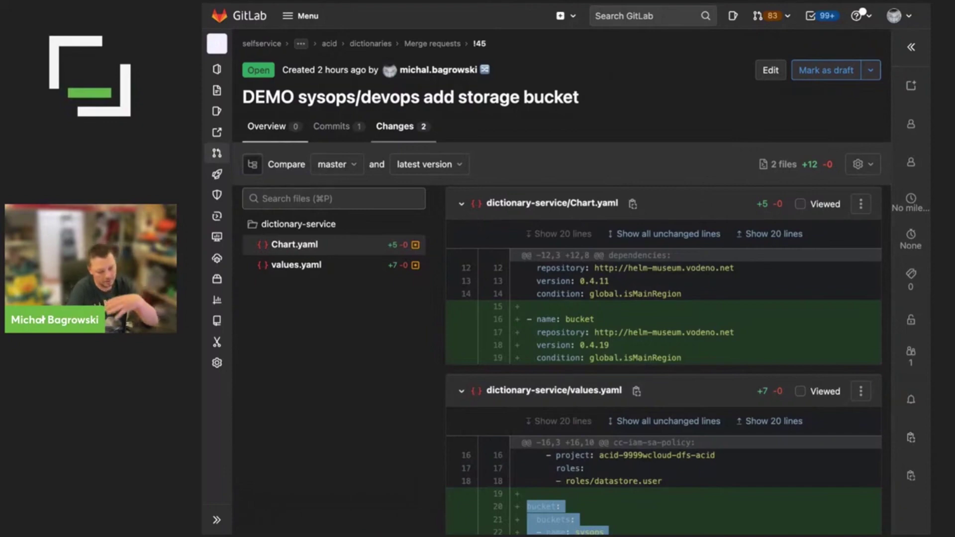
Merge the request into master with its source branch deleted
{"action": "left_click", "coordinate": [279, 126]}
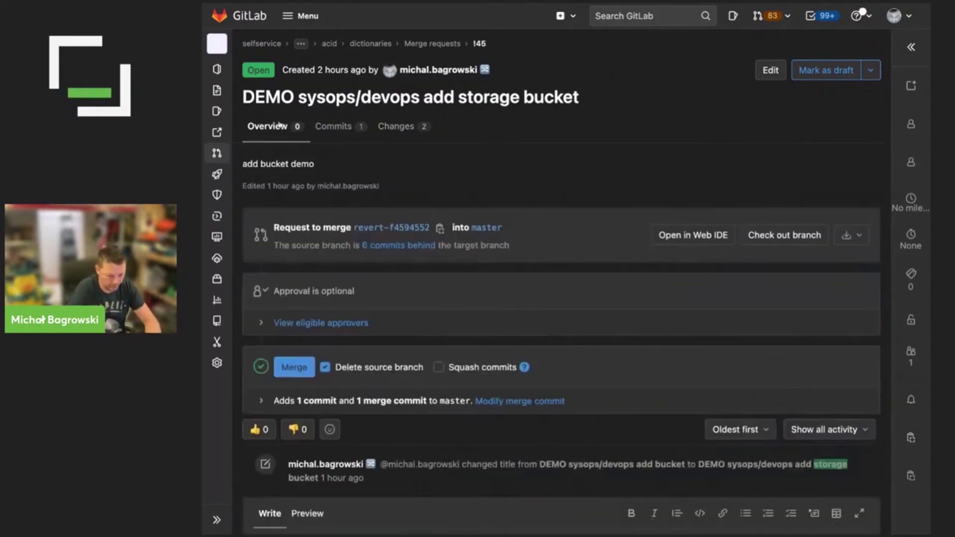
{"action": "left_click", "coordinate": [310, 365]}
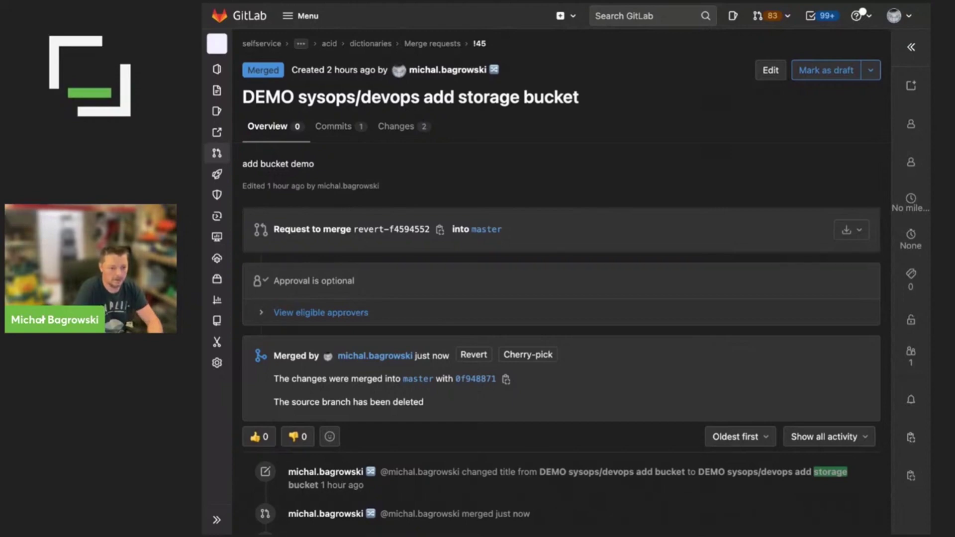
{"action": "key", "text": "ctrl+Tab"}
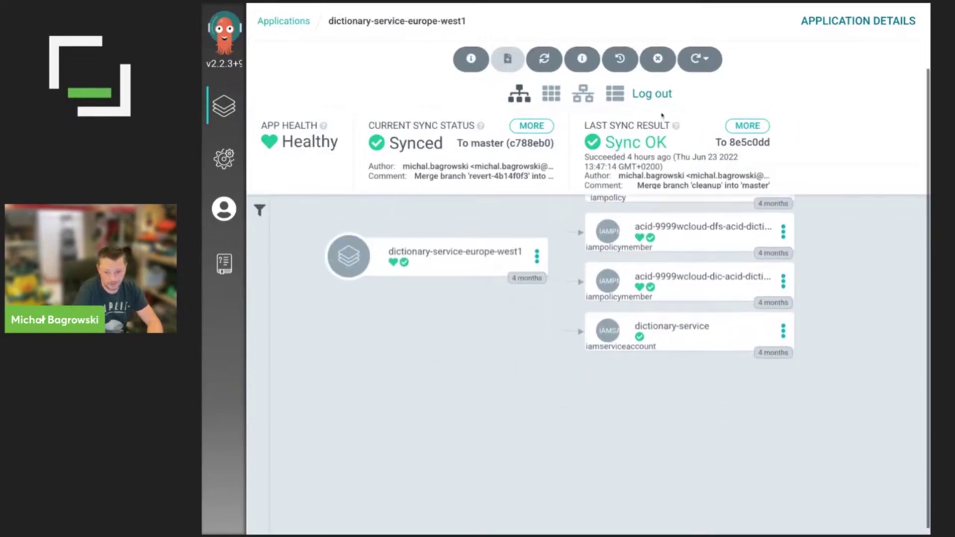
Refresh dictionary-service-europe-west1 and zoom out to see the four new buckets
{"action": "left_click", "coordinate": [697, 60]}
{"action": "key", "text": "ctrl+minus"}
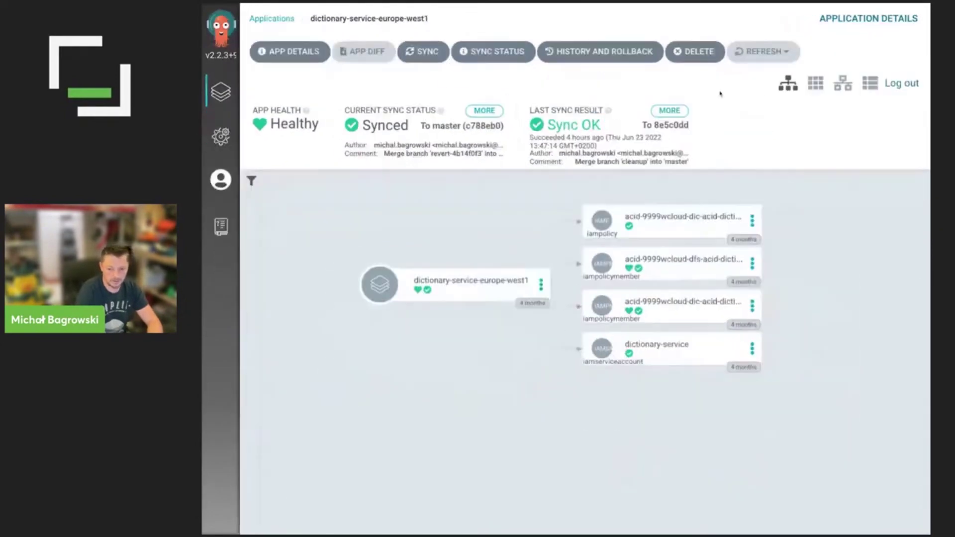
{"action": "key", "text": "ctrl+minus"}
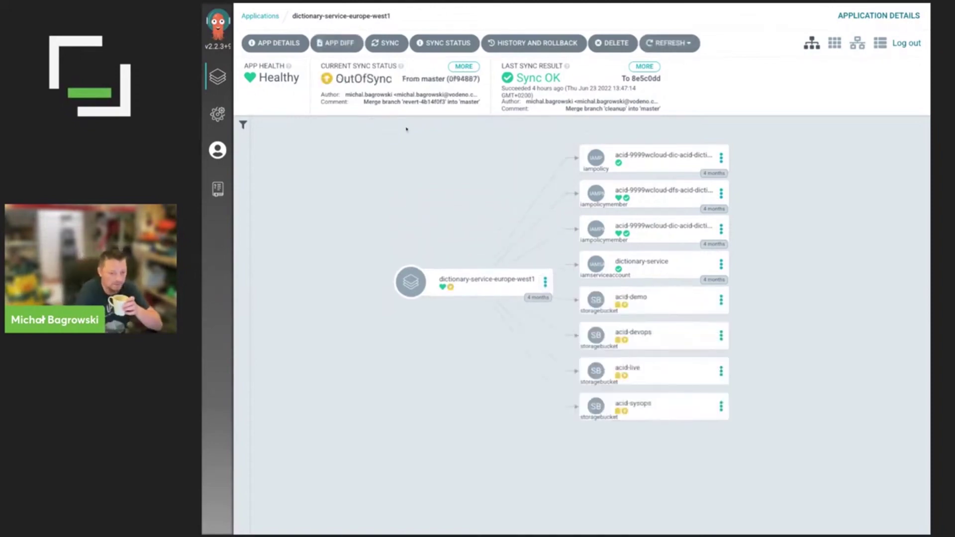
Inspect acid-demo's diff, desired and live manifests, then bring up the synchronize options
{"action": "left_click", "coordinate": [663, 294]}
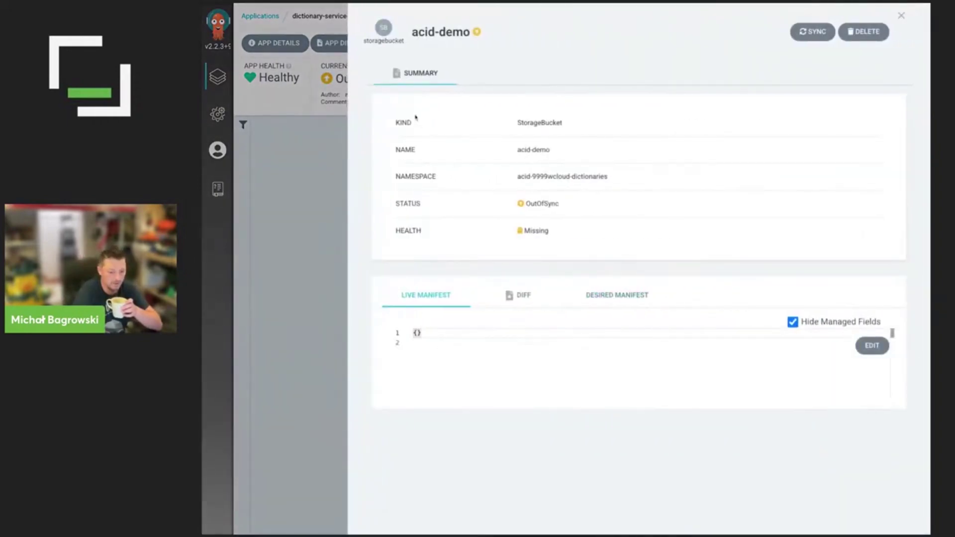
{"action": "left_click", "coordinate": [540, 303]}
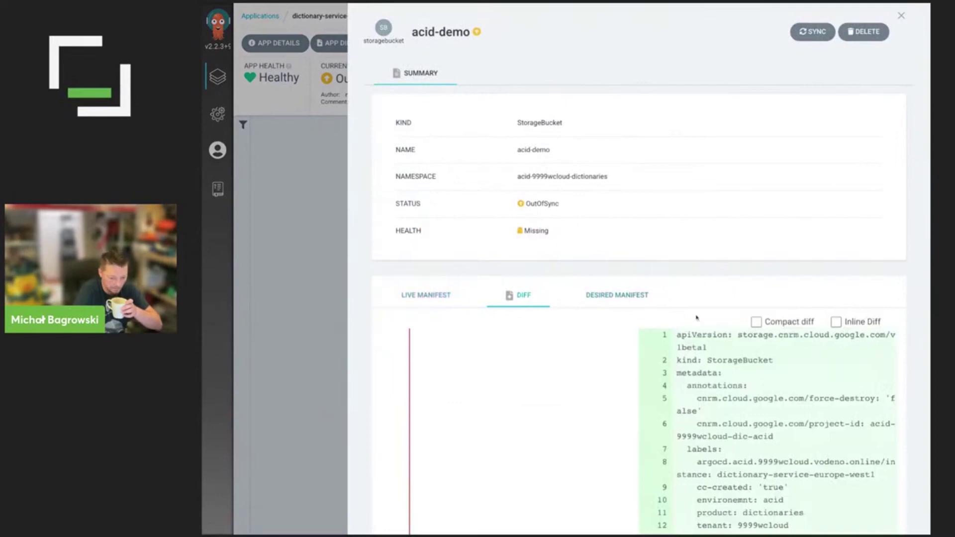
{"action": "scroll", "coordinate": [830, 407], "scroll_direction": "down", "scroll_amount": 1}
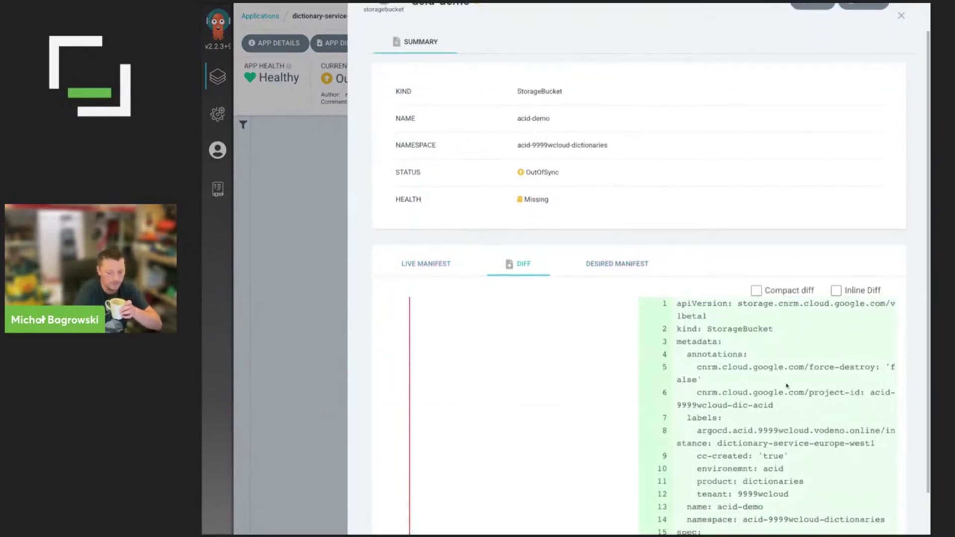
{"action": "scroll", "coordinate": [762, 315], "scroll_direction": "down", "scroll_amount": 1}
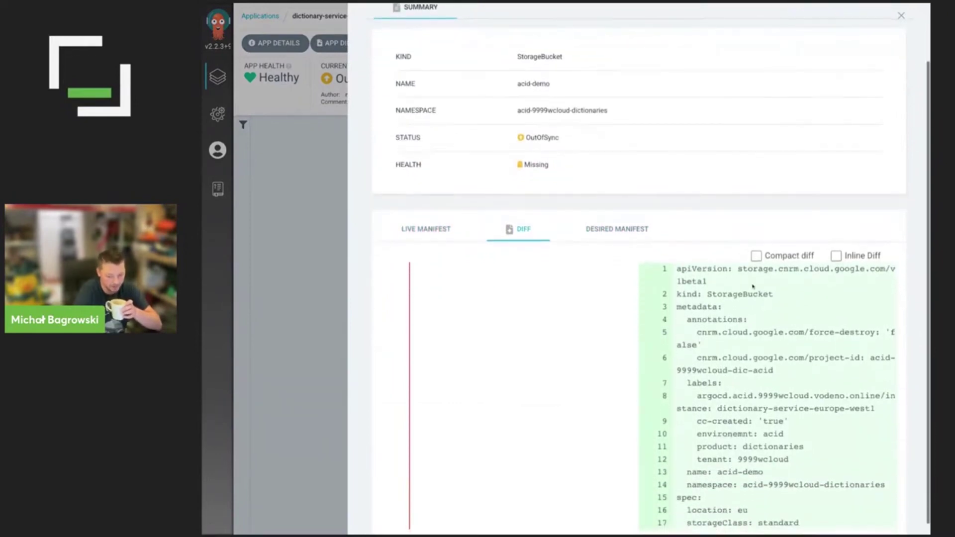
{"action": "scroll", "coordinate": [748, 289], "scroll_direction": "up", "scroll_amount": 2}
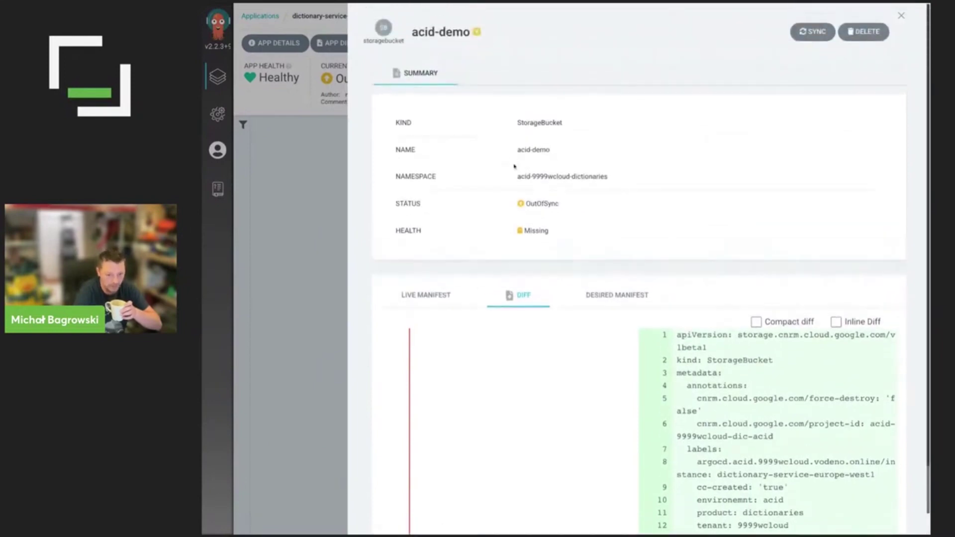
{"action": "left_click", "coordinate": [617, 295]}
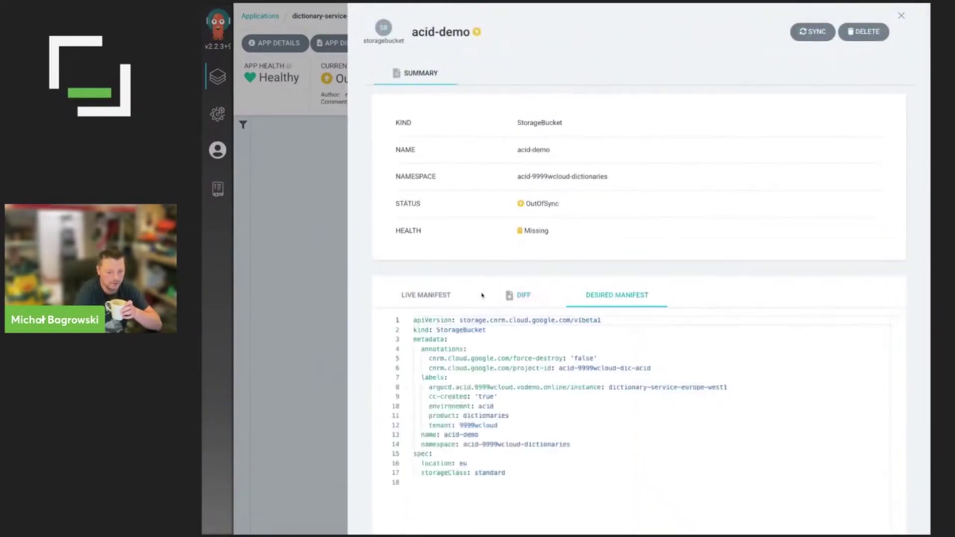
{"action": "left_click", "coordinate": [448, 301]}
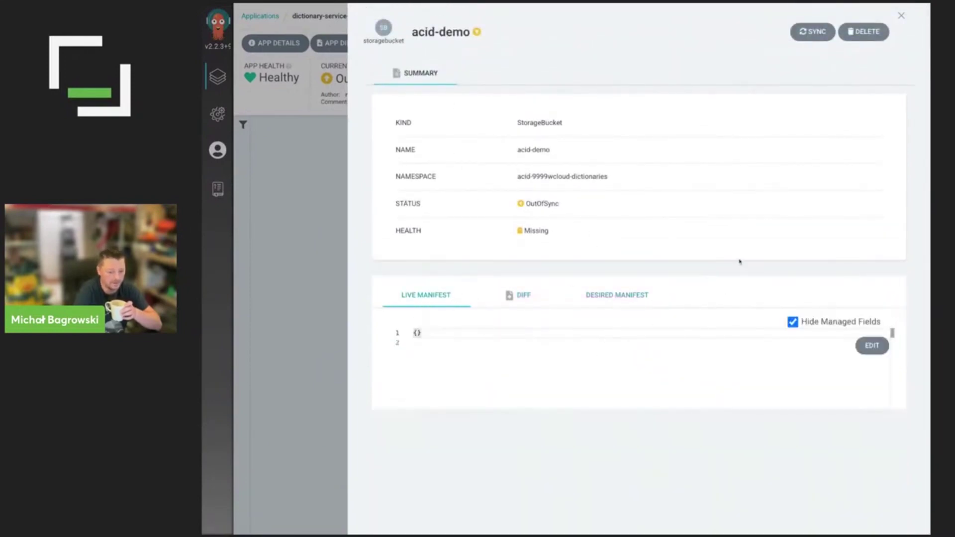
{"action": "left_click", "coordinate": [328, 160]}
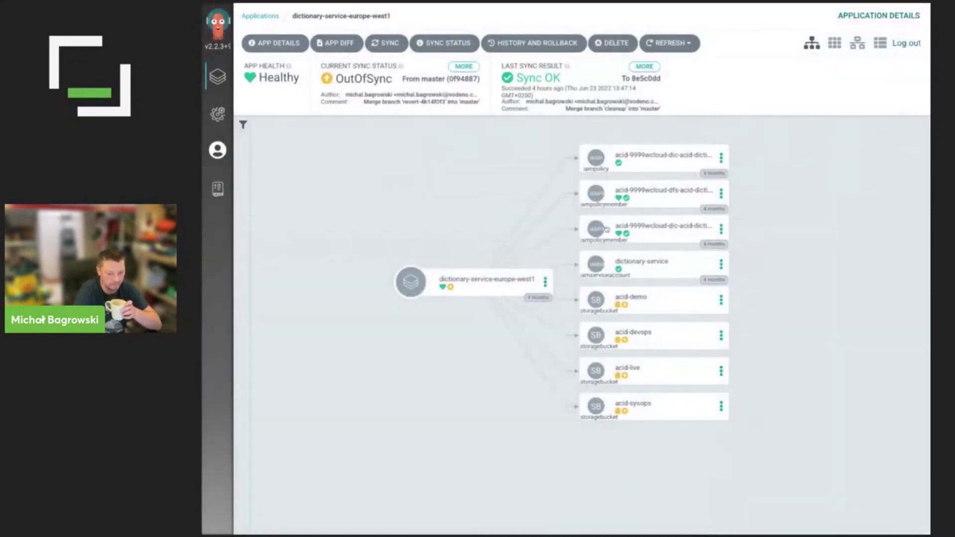
{"action": "left_click", "coordinate": [387, 43]}
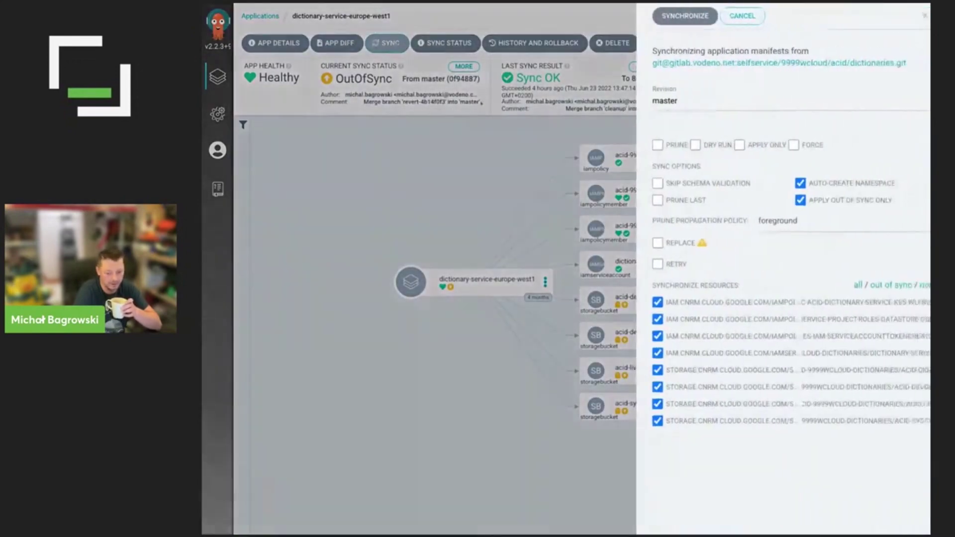
Synchronize the application and confirm acid-demo's live manifest reports the resource up to date
{"action": "left_click", "coordinate": [661, 16]}
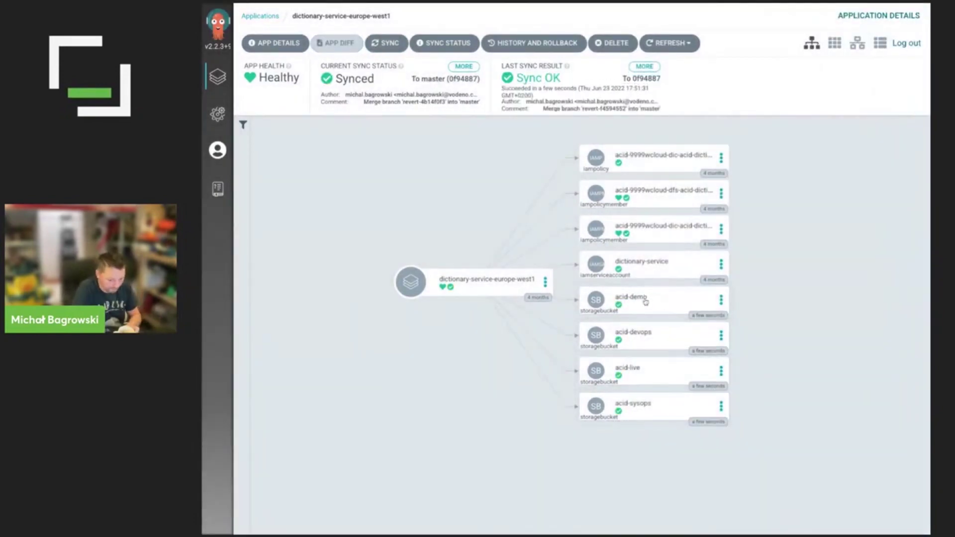
{"action": "left_click", "coordinate": [646, 300]}
{"action": "scroll", "coordinate": [446, 220], "scroll_direction": "down", "scroll_amount": 5}
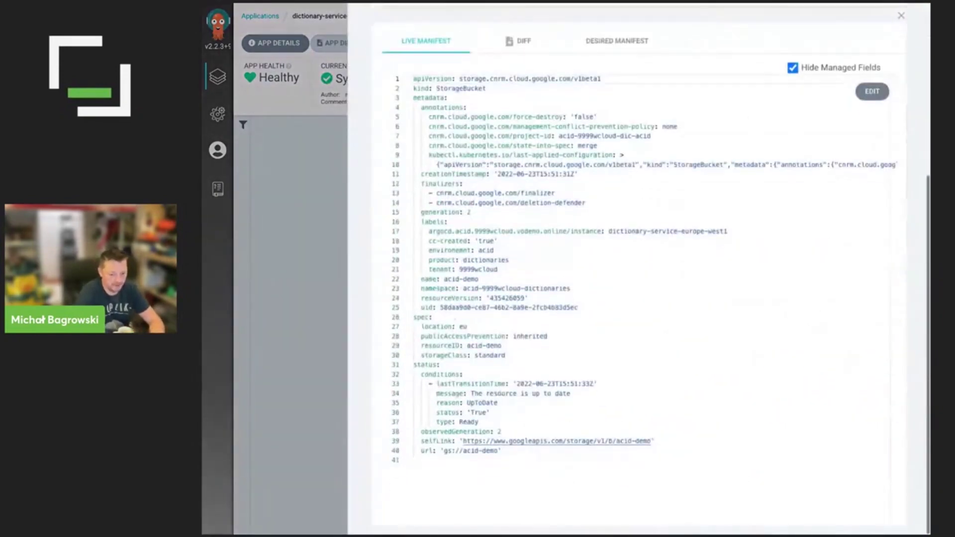
{"action": "left_click_drag", "start_coordinate": [495, 420], "coordinate": [414, 364]}
{"action": "left_click", "coordinate": [505, 383]}
{"action": "left_click_drag", "start_coordinate": [601, 399], "coordinate": [470, 403]}
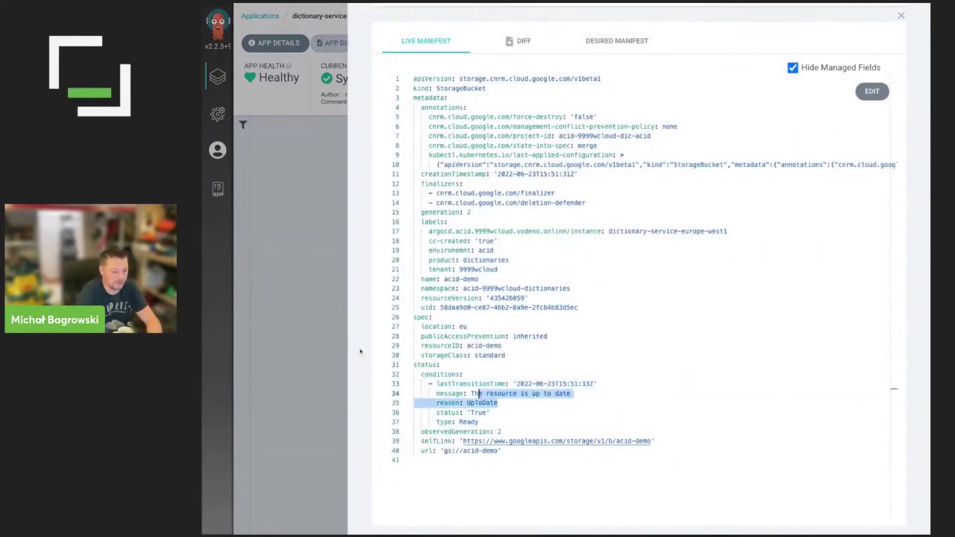
{"action": "left_click", "coordinate": [294, 271]}
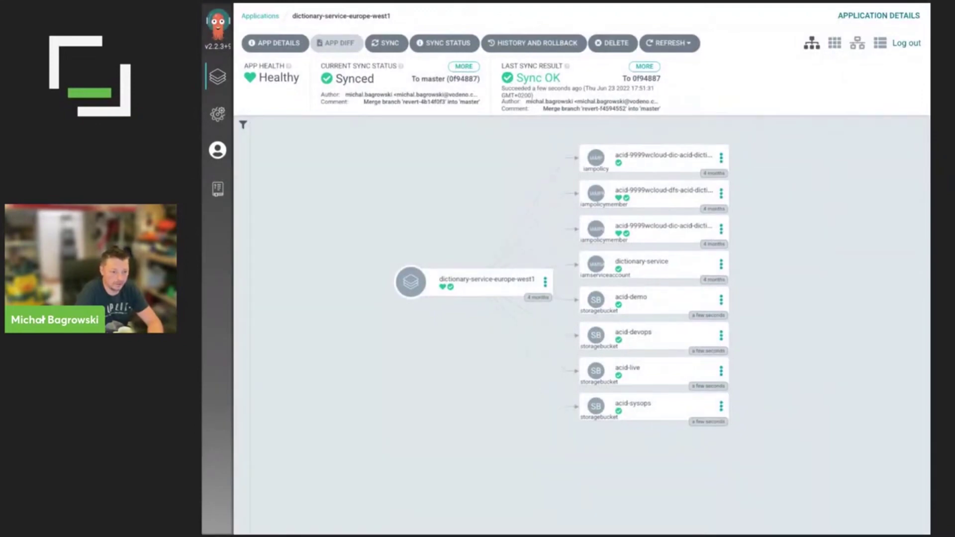
{"action": "key", "text": "ctrl+Tab"}
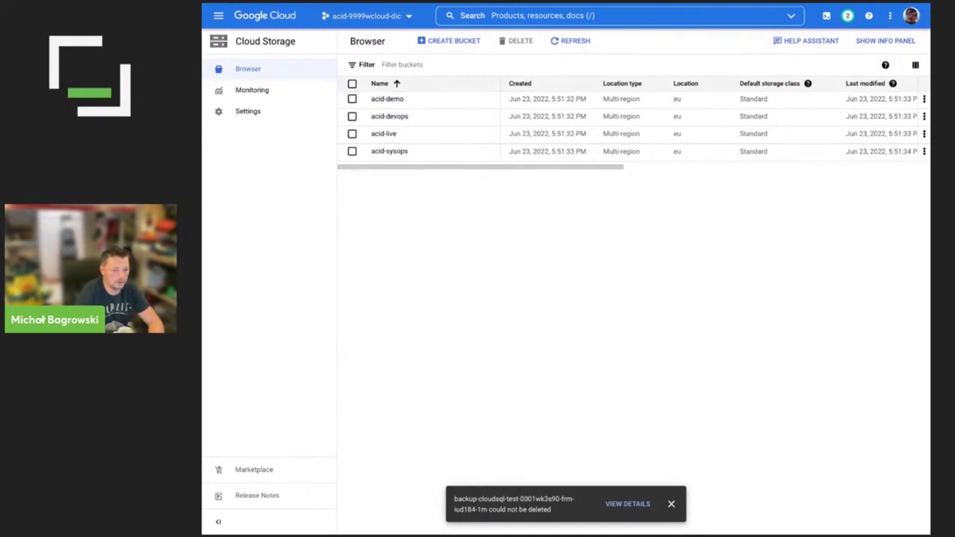
Compare the four bucket names in the merge request diff against the Cloud Storage bucket list
{"action": "key", "text": "alt+Tab"}
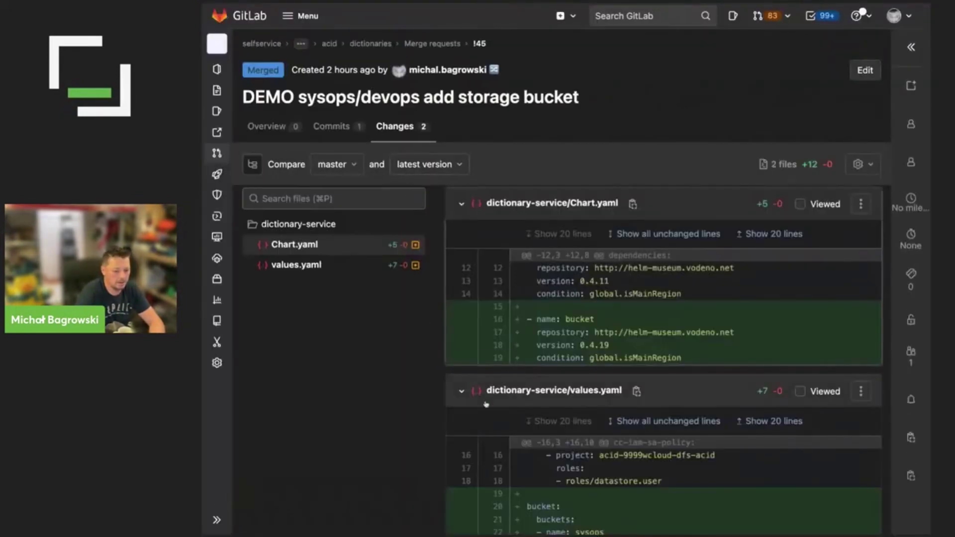
{"action": "scroll", "coordinate": [565, 450], "scroll_direction": "down", "scroll_amount": 3}
{"action": "left_click_drag", "start_coordinate": [497, 317], "coordinate": [498, 343]}
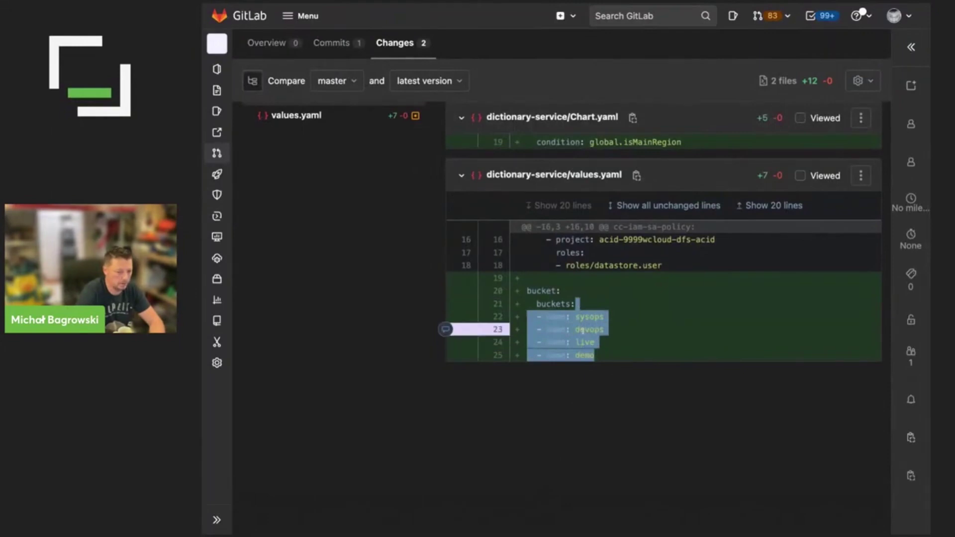
{"action": "left_click", "coordinate": [466, 25]}
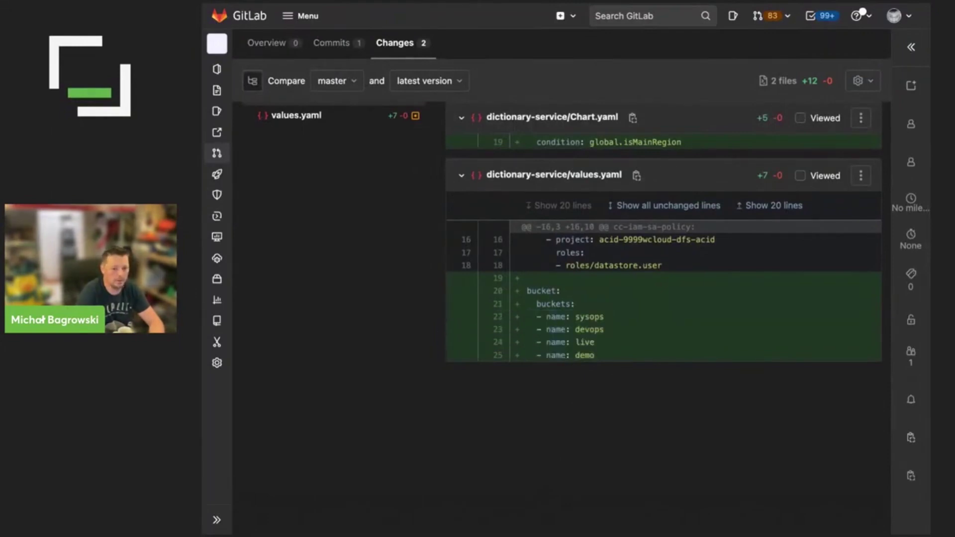
{"action": "key", "text": "alt+Tab"}
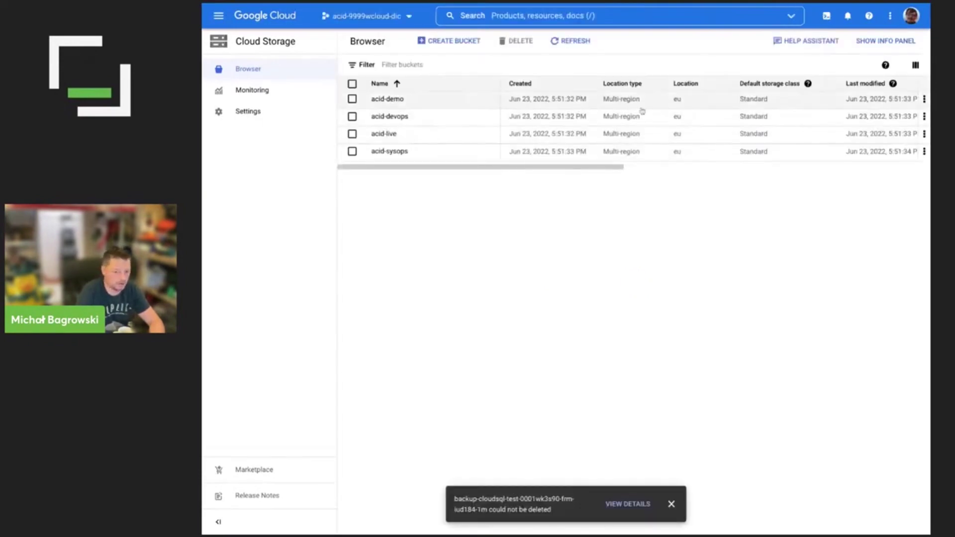
{"action": "scroll", "coordinate": [606, 169], "scroll_direction": "right", "scroll_amount": 6}
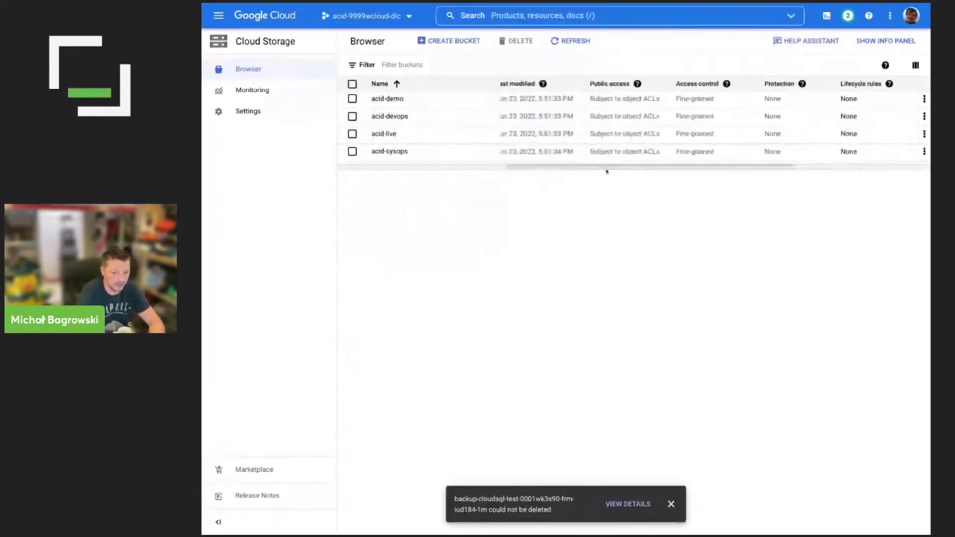
{"action": "scroll", "coordinate": [605, 149], "scroll_direction": "left", "scroll_amount": 6}
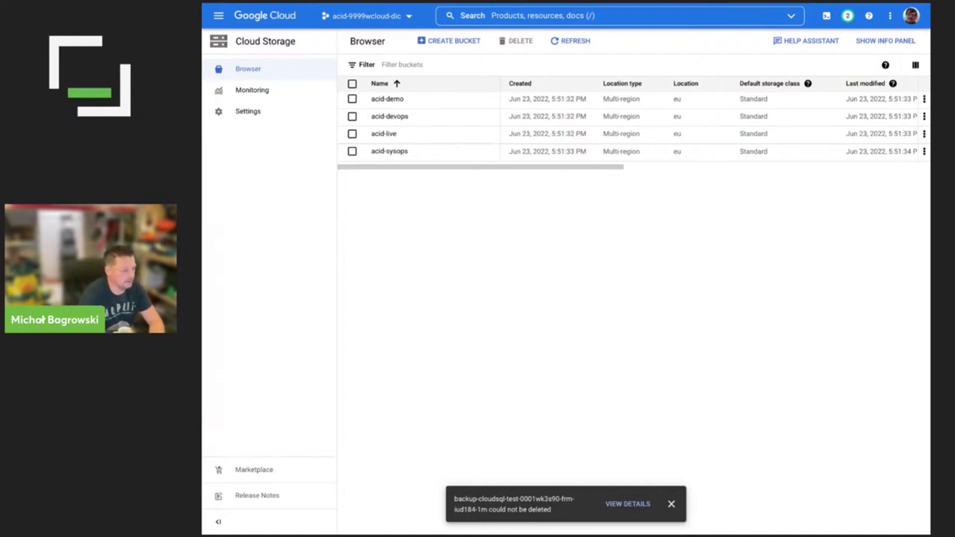
{"action": "key", "text": "ctrl+Tab"}
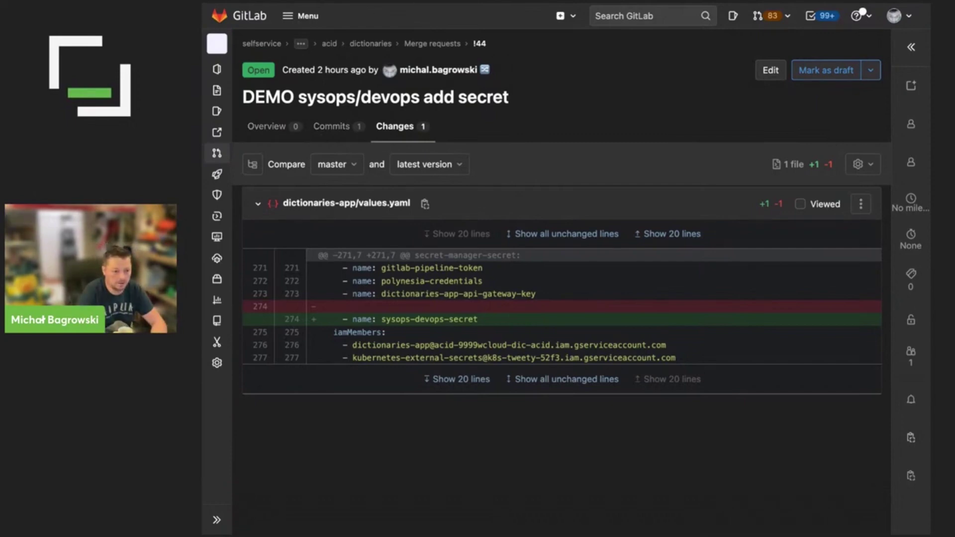
Check Secret Manager, then review the added sysops-devops-secret line in values.yaml with extra context
{"action": "key", "text": "alt+Tab"}
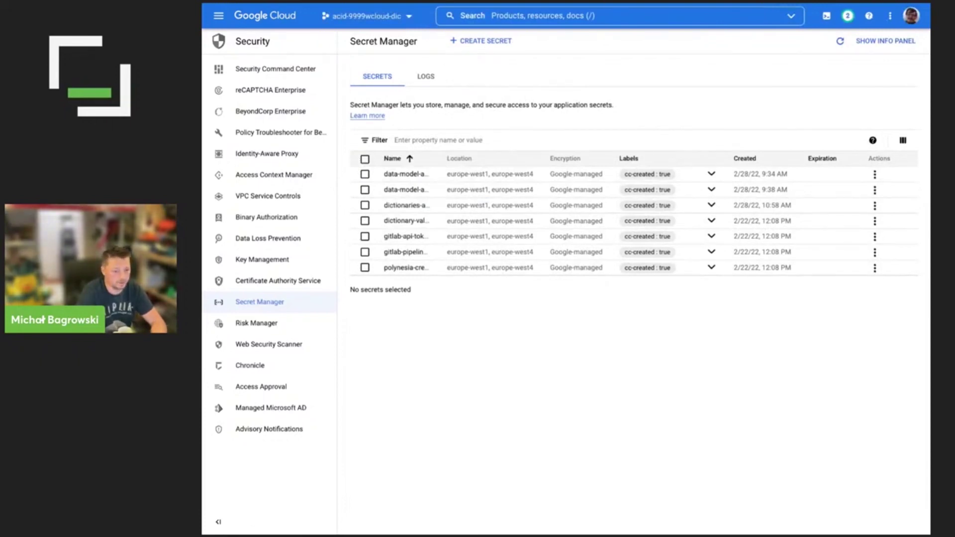
{"action": "key", "text": "ctrl+Tab"}
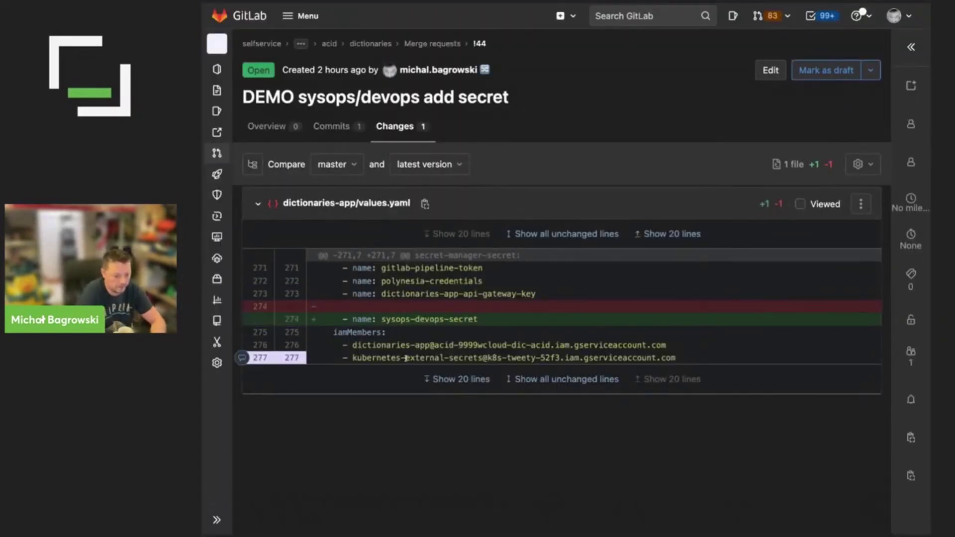
{"action": "left_click", "coordinate": [654, 234]}
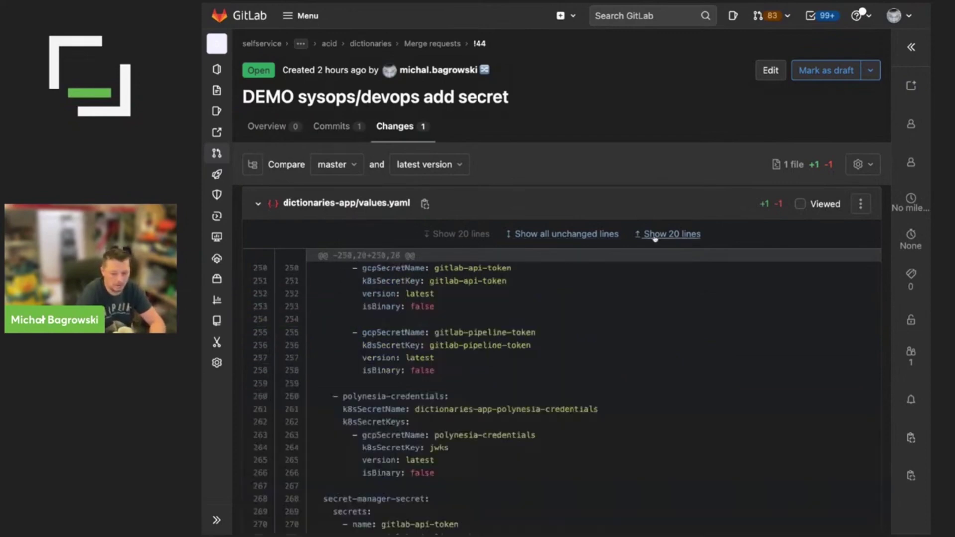
{"action": "scroll", "coordinate": [547, 299], "scroll_direction": "down", "scroll_amount": 5}
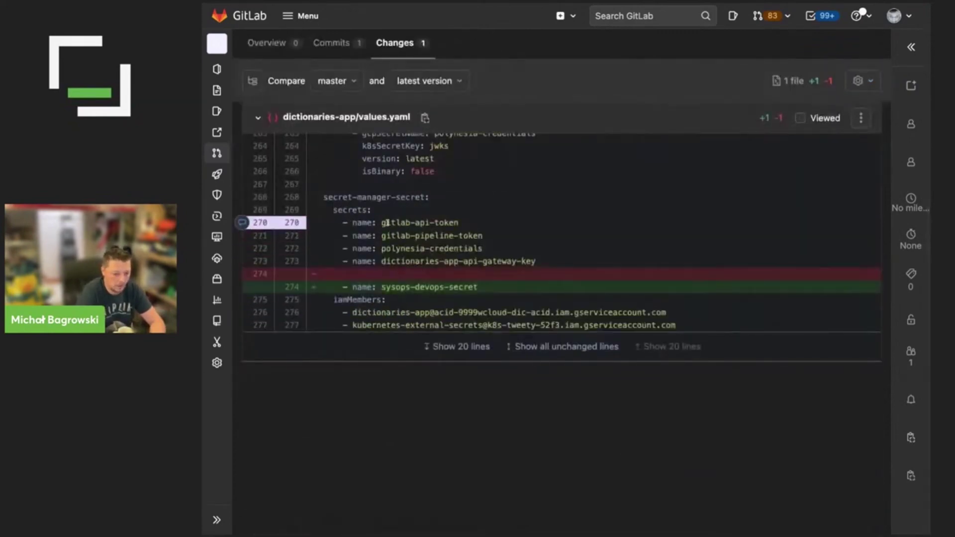
{"action": "left_click_drag", "start_coordinate": [406, 198], "coordinate": [477, 287]}
{"action": "left_click", "coordinate": [318, 197]}
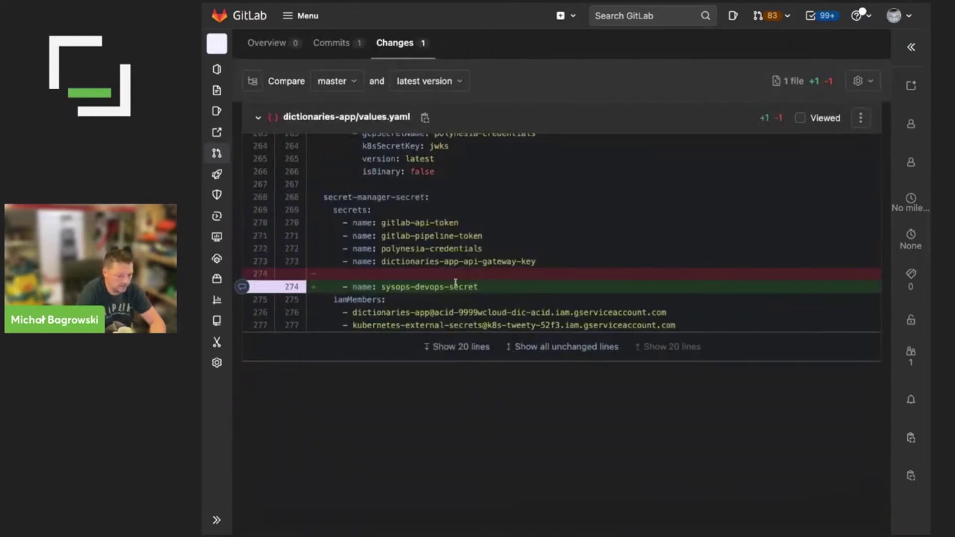
{"action": "triple_click", "coordinate": [391, 288]}
{"action": "left_click", "coordinate": [292, 58]}
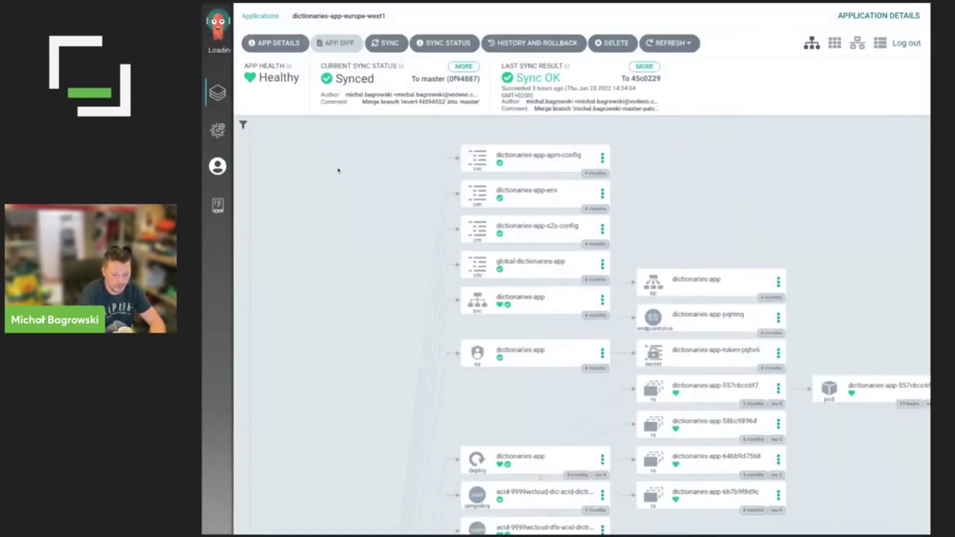
Glance at the gitlab-api-token secret node, then bring up dictionaries-app-europe-west1's sync options
{"action": "scroll", "coordinate": [664, 174], "scroll_direction": "down", "scroll_amount": 15}
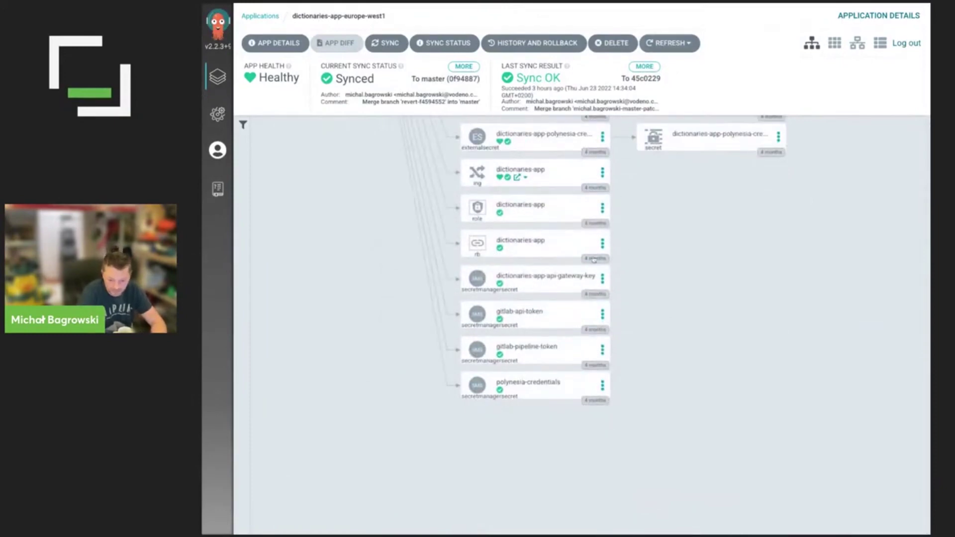
{"action": "left_click", "coordinate": [515, 317]}
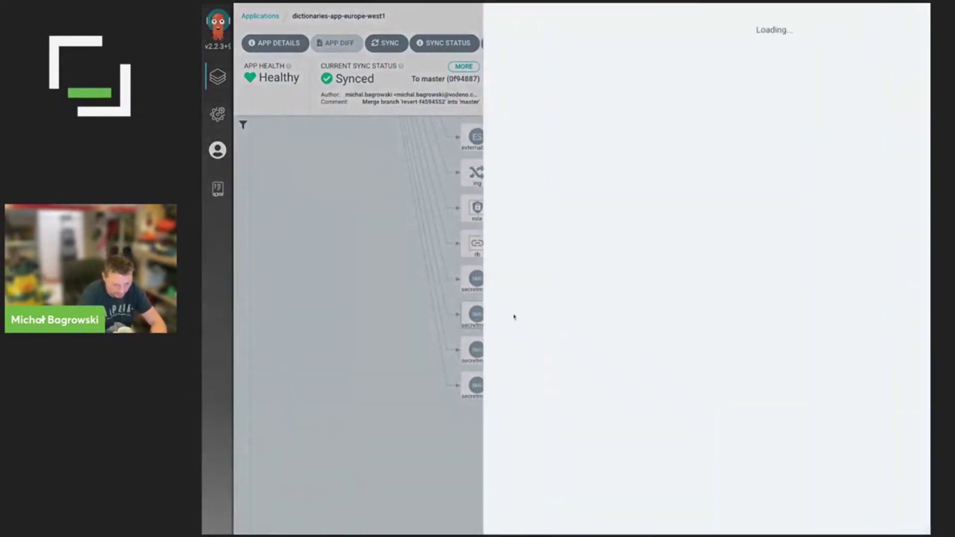
{"action": "left_click", "coordinate": [373, 239]}
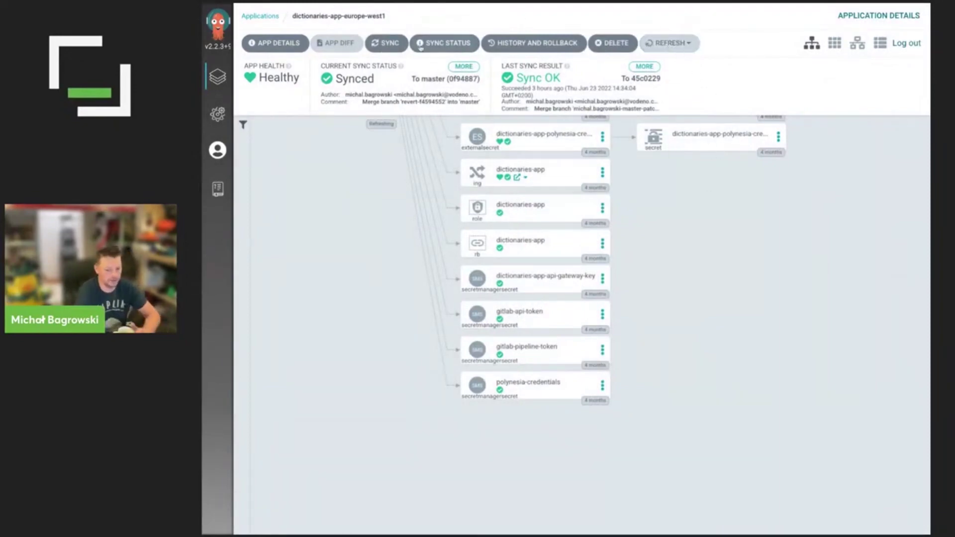
{"action": "left_click", "coordinate": [387, 43]}
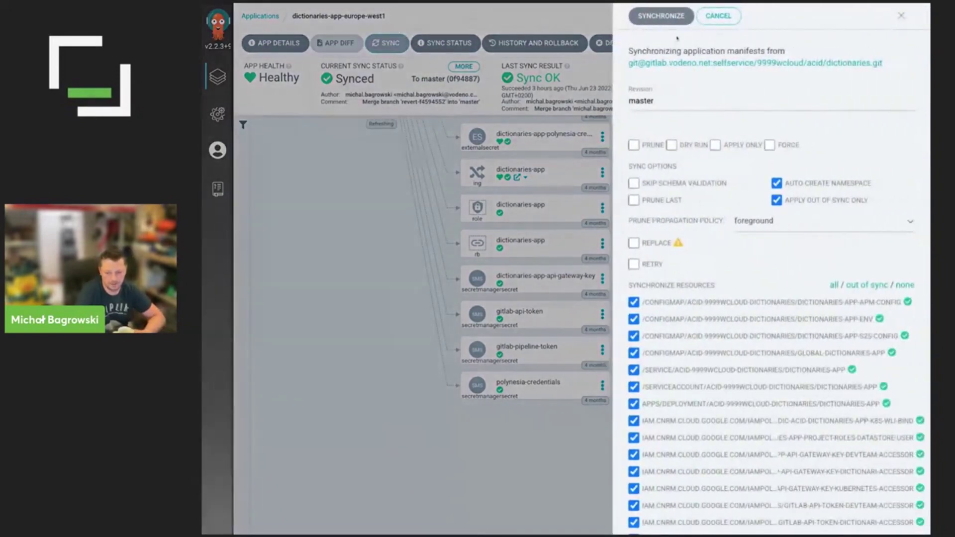
Synchronize dictionaries-app-europe-west1 and follow the running sync operation until it reports Sync OK
{"action": "left_click", "coordinate": [661, 16]}
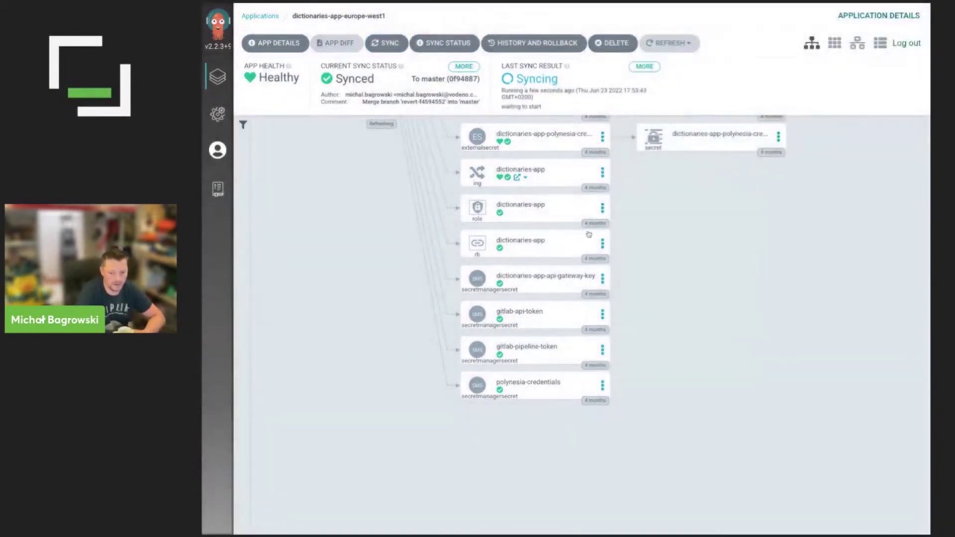
{"action": "scroll", "coordinate": [652, 284], "scroll_direction": "up", "scroll_amount": 15}
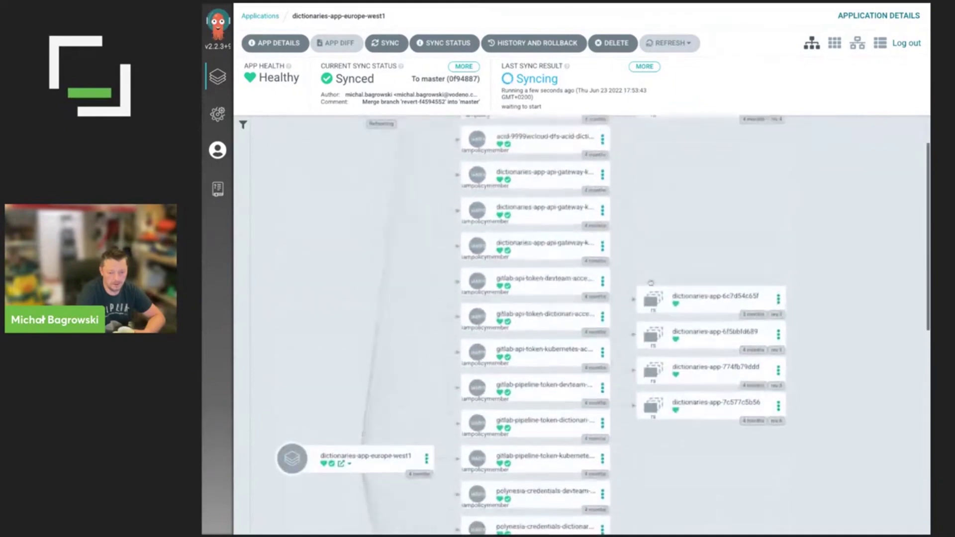
{"action": "scroll", "coordinate": [651, 282], "scroll_direction": "down", "scroll_amount": 15}
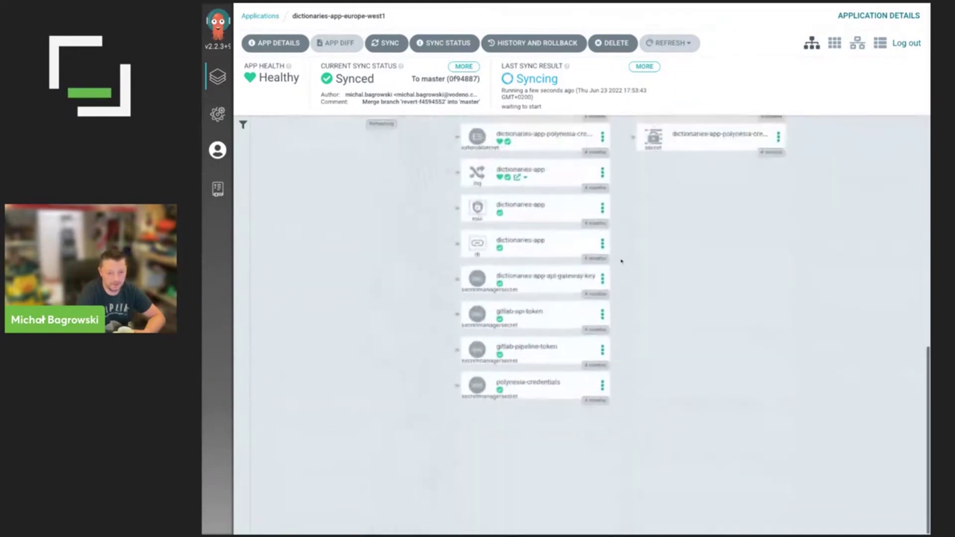
{"action": "left_click", "coordinate": [529, 89]}
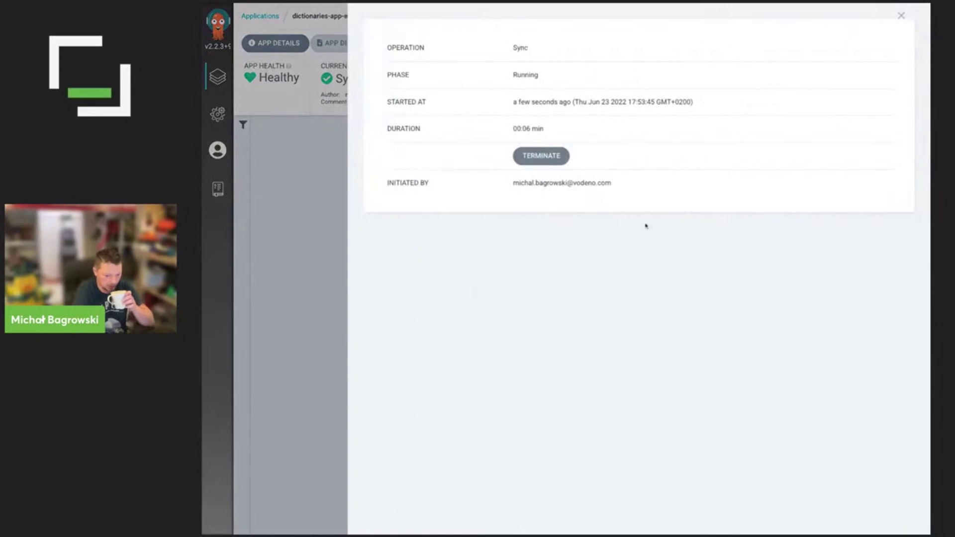
{"action": "left_click", "coordinate": [316, 189]}
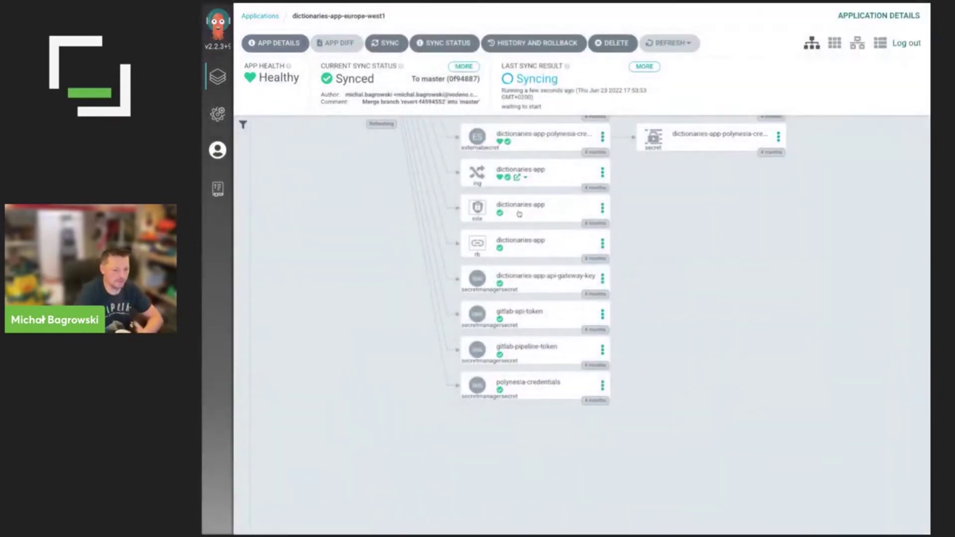
{"action": "scroll", "coordinate": [508, 217], "scroll_direction": "up", "scroll_amount": 1}
{"action": "scroll", "coordinate": [508, 218], "scroll_direction": "up", "scroll_amount": 7}
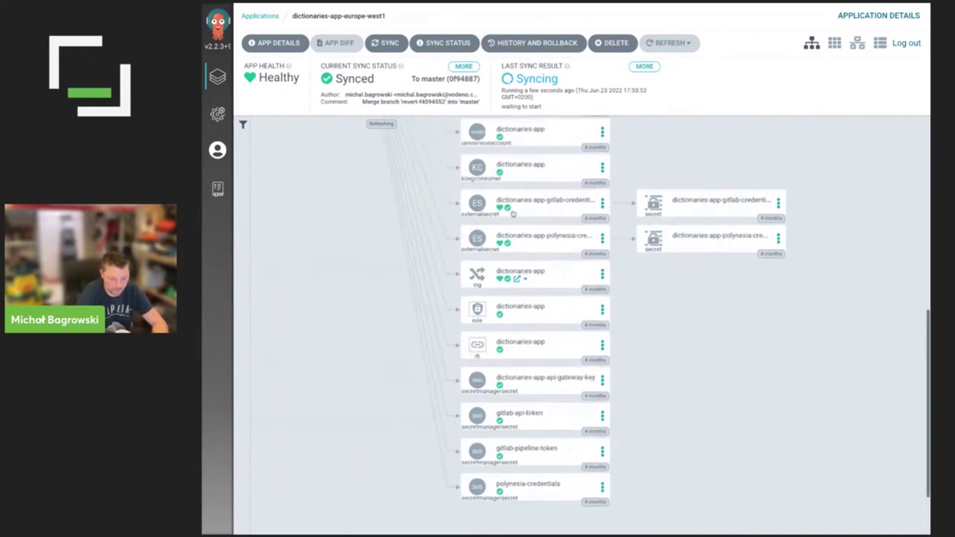
{"action": "scroll", "coordinate": [512, 214], "scroll_direction": "up", "scroll_amount": 1}
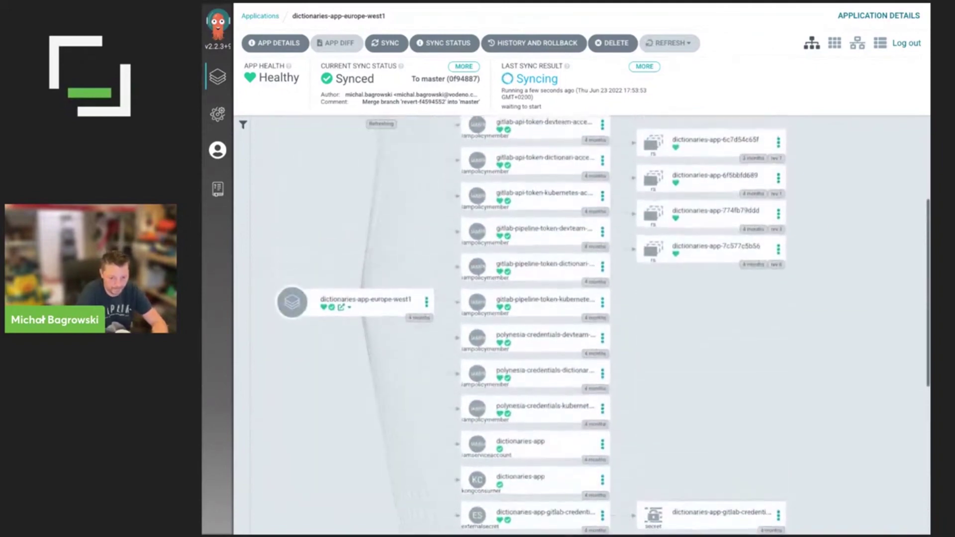
{"action": "left_click", "coordinate": [387, 43]}
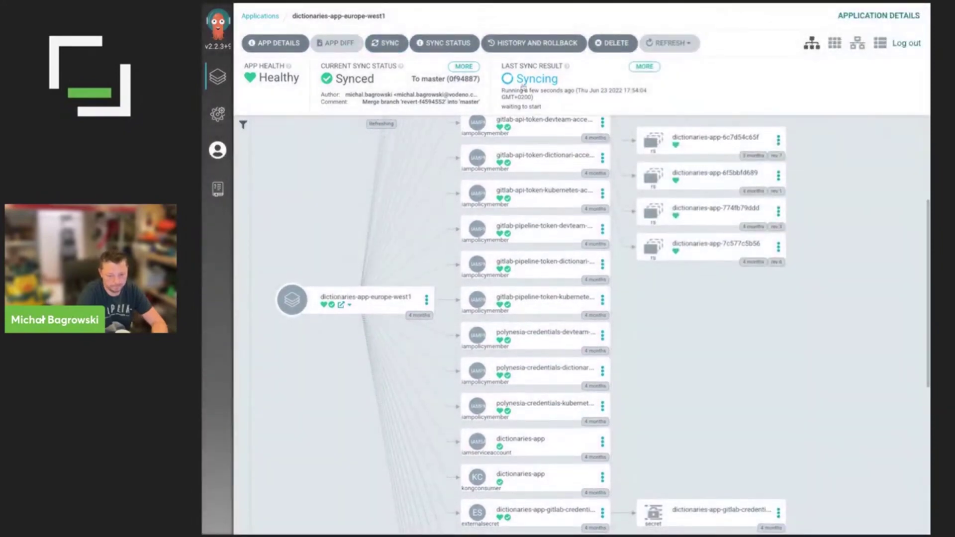
{"action": "left_click", "coordinate": [523, 87]}
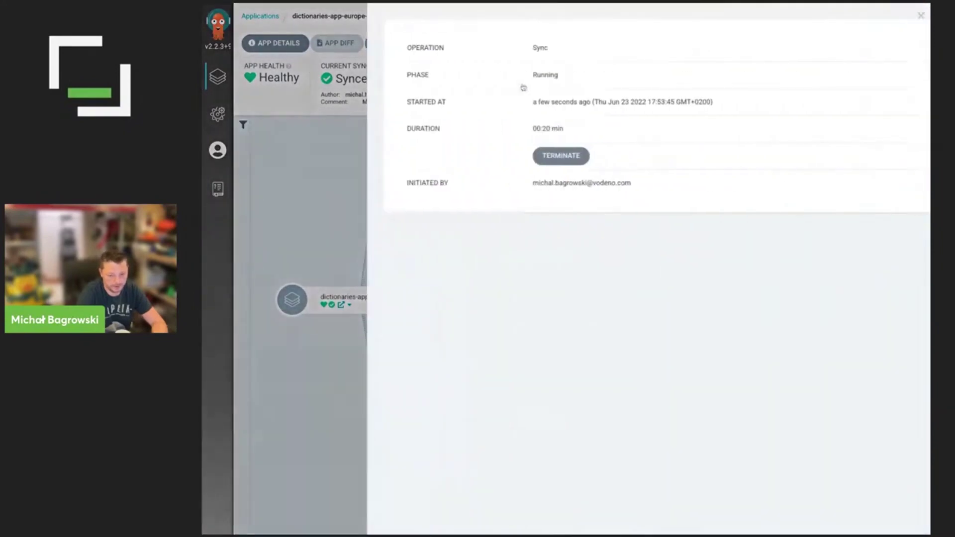
{"action": "left_click", "coordinate": [326, 157]}
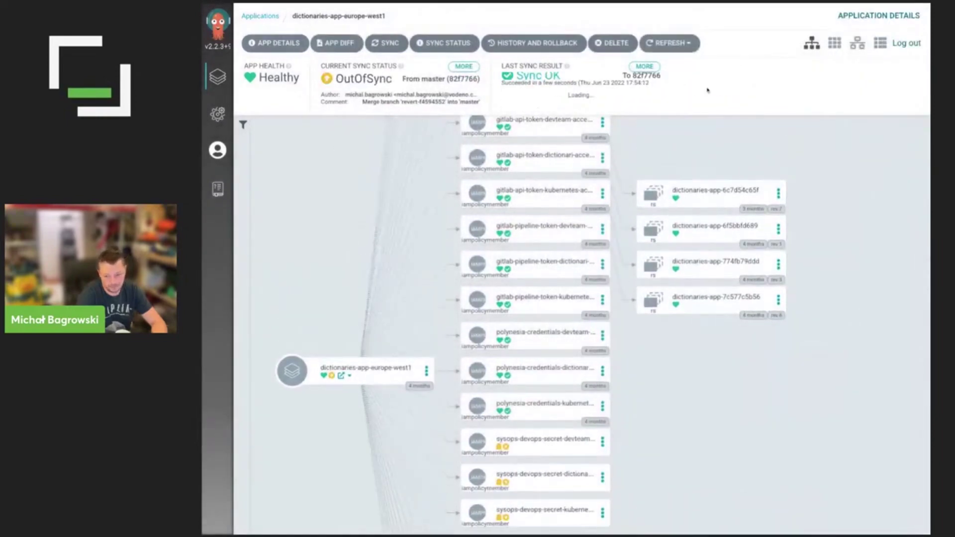
Verify Healthy/Synced status and read sysops-devops-secret's live manifest showing the resource up to date
{"action": "scroll", "coordinate": [555, 183], "scroll_direction": "down", "scroll_amount": 10}
{"action": "scroll", "coordinate": [552, 186], "scroll_direction": "up", "scroll_amount": 5}
{"action": "scroll", "coordinate": [551, 186], "scroll_direction": "up", "scroll_amount": 7}
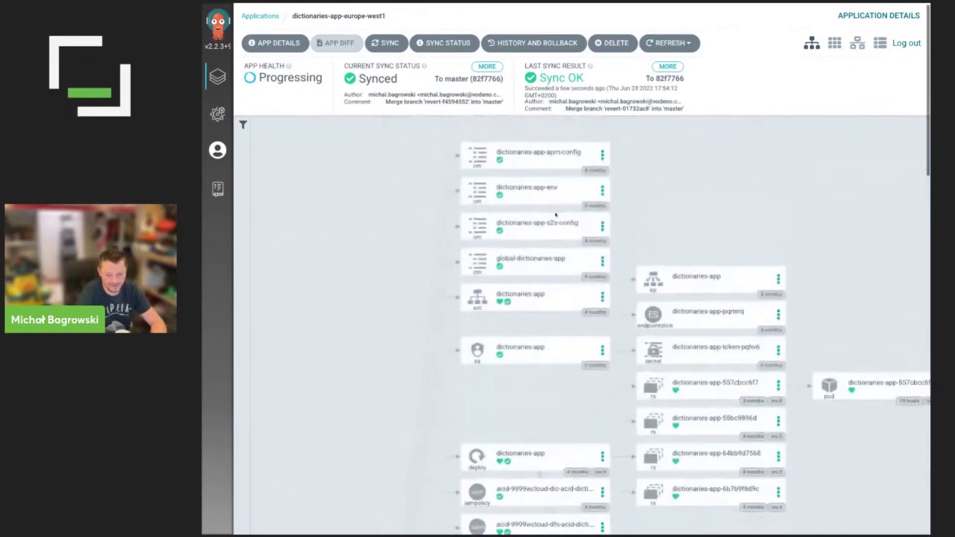
{"action": "scroll", "coordinate": [552, 277], "scroll_direction": "down", "scroll_amount": 7}
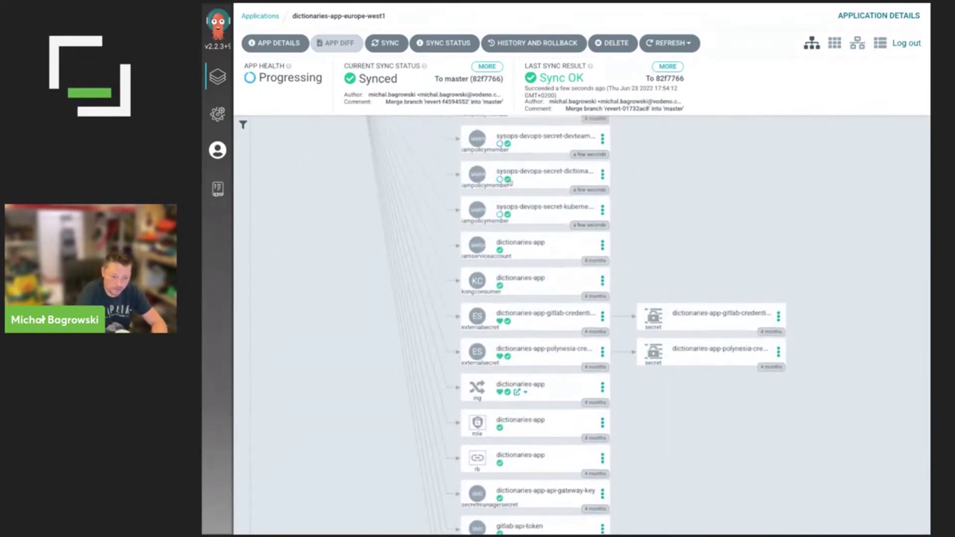
{"action": "scroll", "coordinate": [540, 194], "scroll_direction": "up", "scroll_amount": 1}
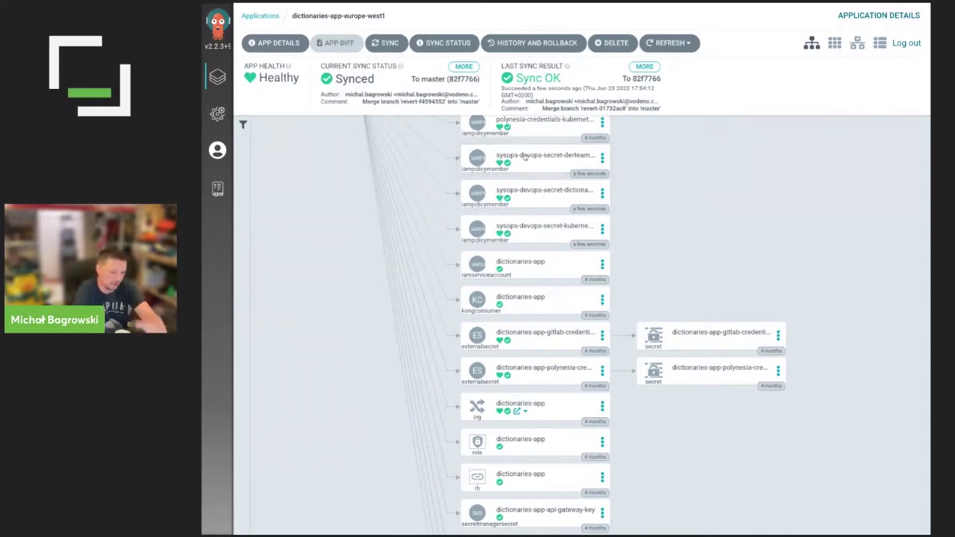
{"action": "scroll", "coordinate": [517, 199], "scroll_direction": "down", "scroll_amount": 3}
{"action": "scroll", "coordinate": [506, 235], "scroll_direction": "down", "scroll_amount": 3}
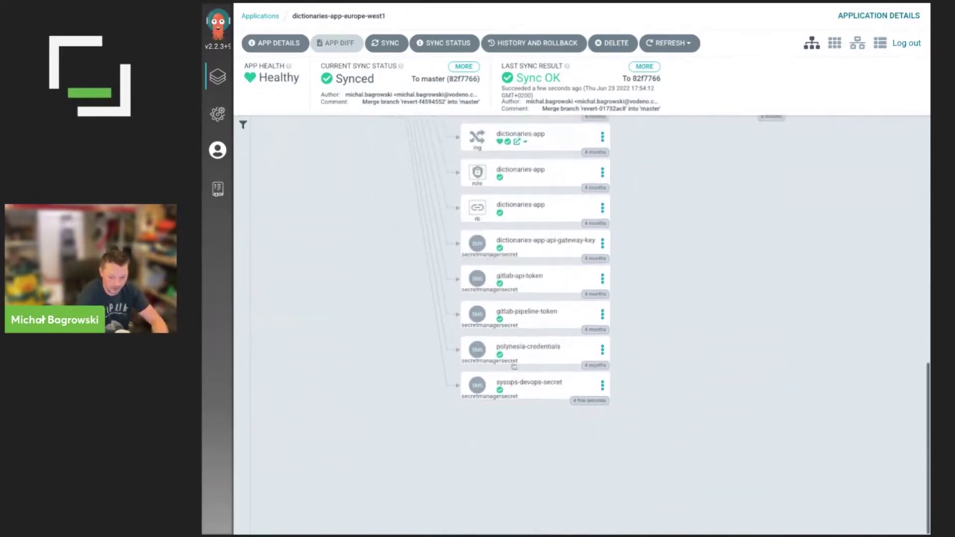
{"action": "left_click", "coordinate": [531, 387]}
{"action": "scroll", "coordinate": [637, 298], "scroll_direction": "down", "scroll_amount": 5}
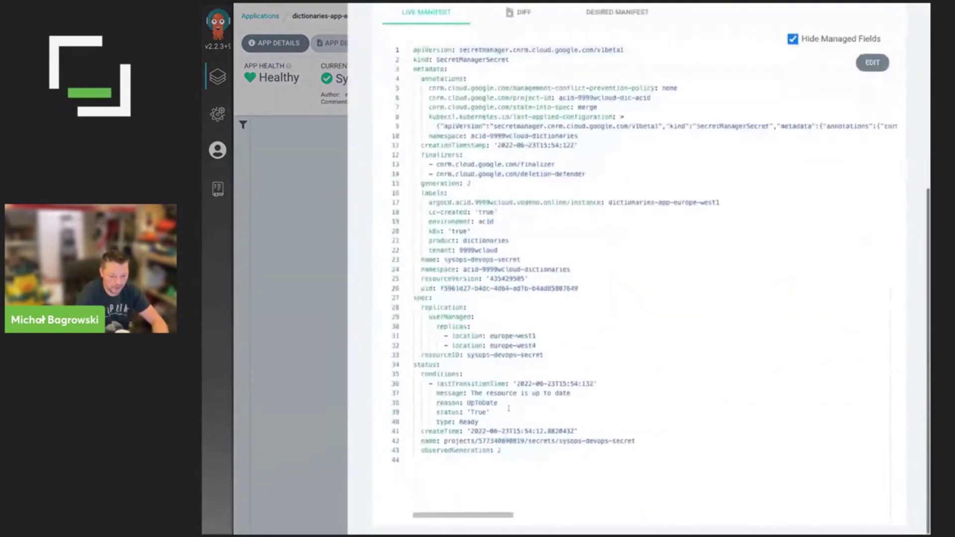
Close the sysops-devops-secret manifest and switch to Secret Manager to verify the new secret
{"action": "left_click_drag", "start_coordinate": [463, 374], "coordinate": [502, 450]}
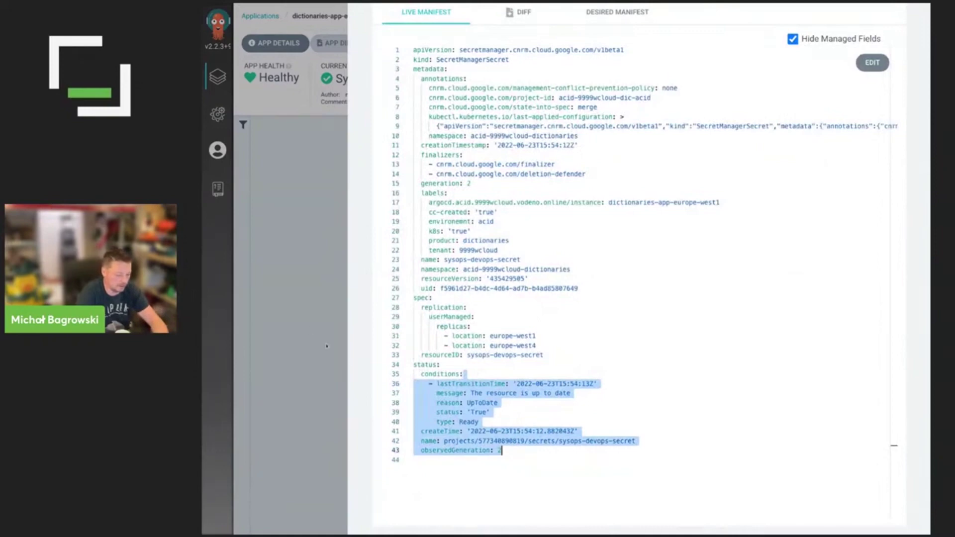
{"action": "left_click", "coordinate": [298, 114]}
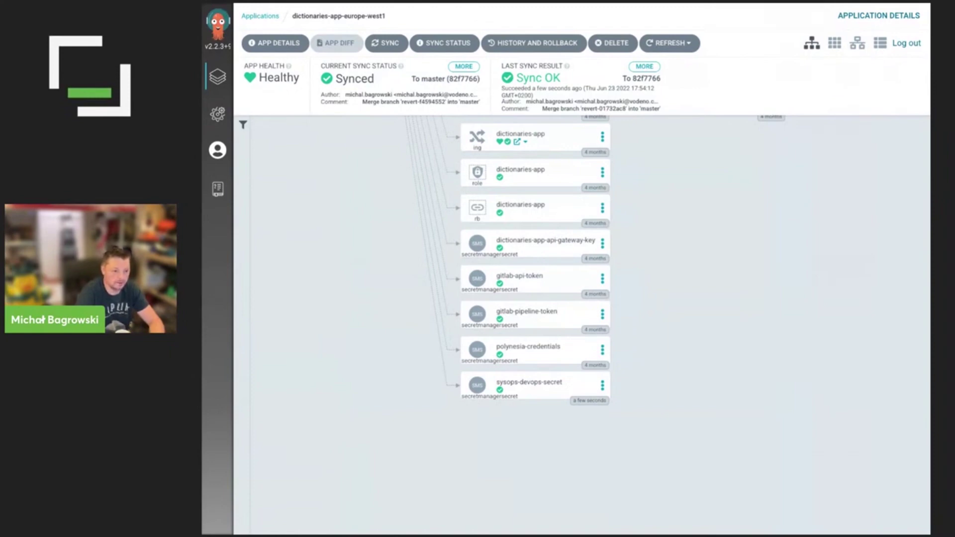
{"action": "key", "text": "alt+Tab"}
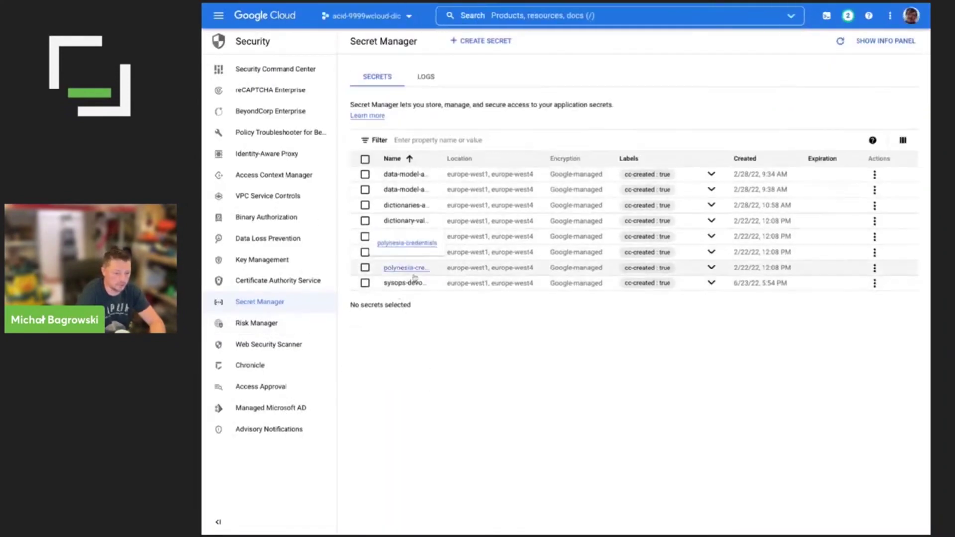
{"action": "left_click", "coordinate": [411, 283]}
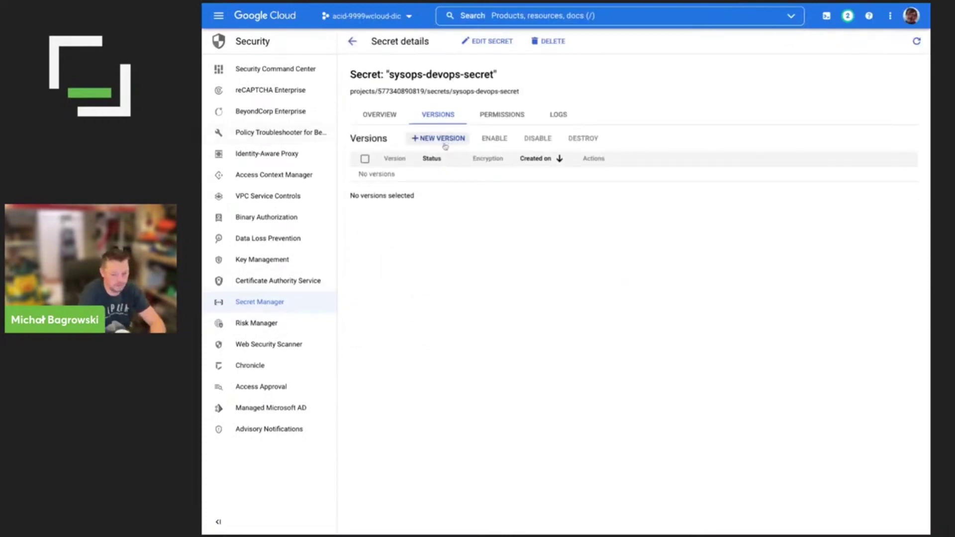
{"action": "left_click", "coordinate": [444, 144]}
{"action": "left_click", "coordinate": [525, 275]}
{"action": "type", "text": "asd"}
{"action": "key", "text": "ctrl+a"}
{"action": "type", "text": "{}"}
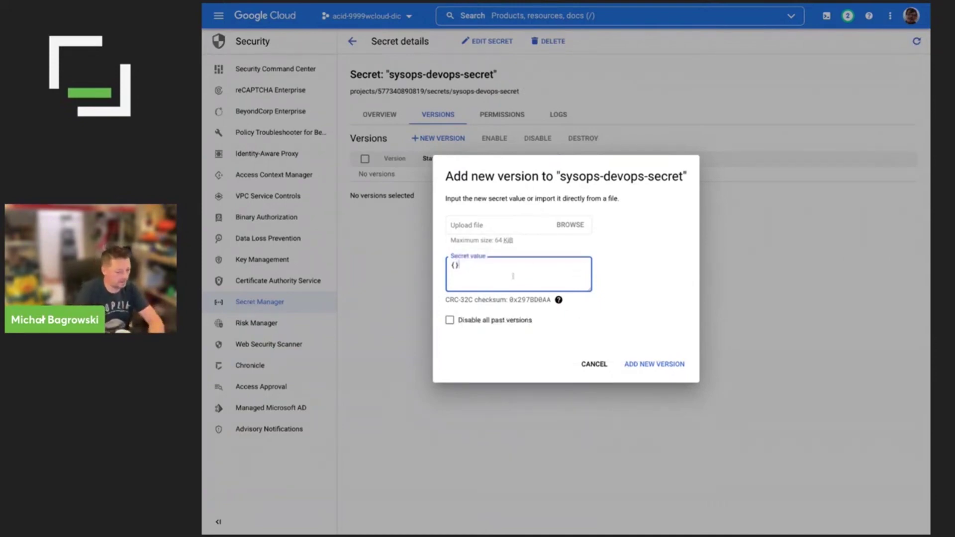
{"action": "type", "text": "asd"}
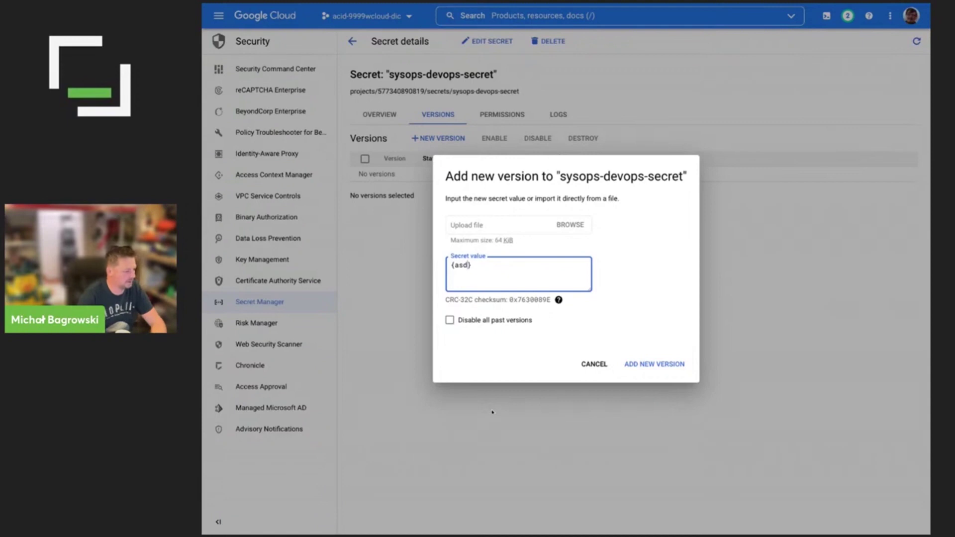
{"action": "left_click", "coordinate": [593, 365]}
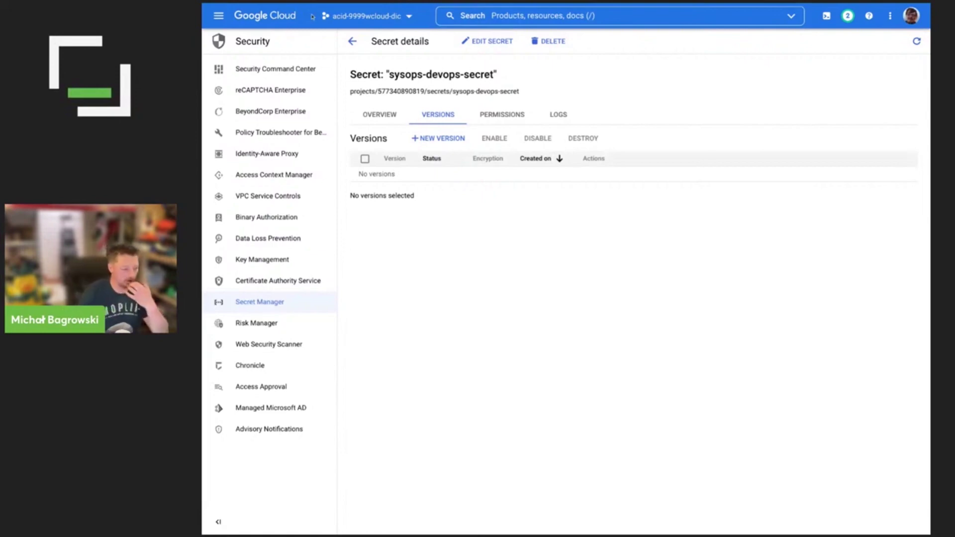
{"action": "key", "text": "alt+Tab"}
Review the CloudSQL merge request's added postgres-ha dependency in Chart.yaml
{"action": "left_click", "coordinate": [396, 137]}
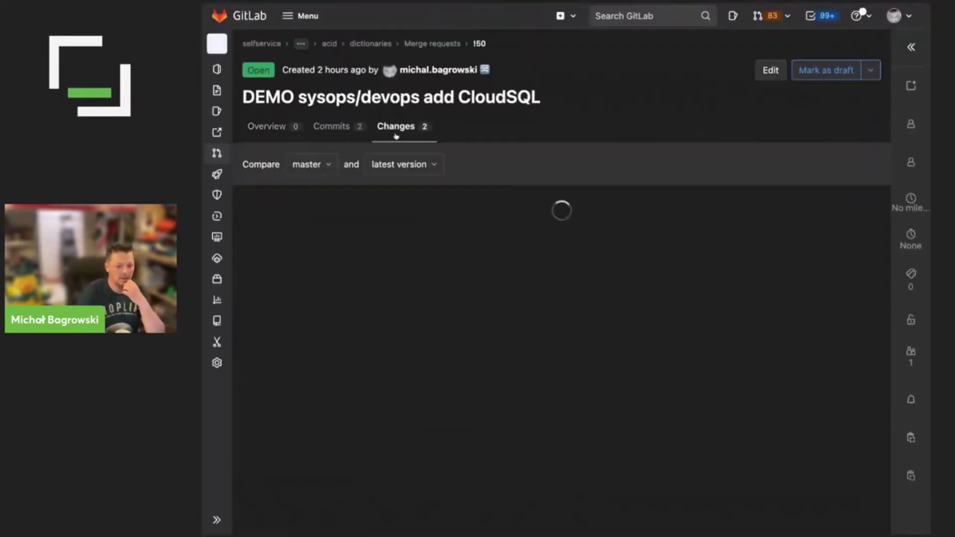
{"action": "scroll", "coordinate": [469, 290], "scroll_direction": "down", "scroll_amount": 2}
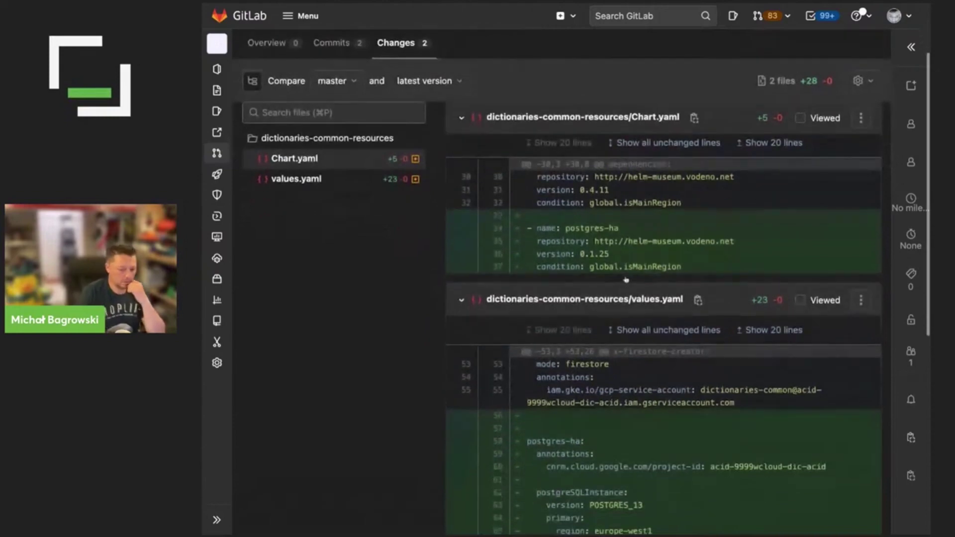
{"action": "left_click_drag", "start_coordinate": [515, 230], "coordinate": [682, 268]}
{"action": "scroll", "coordinate": [547, 234], "scroll_direction": "down", "scroll_amount": 6}
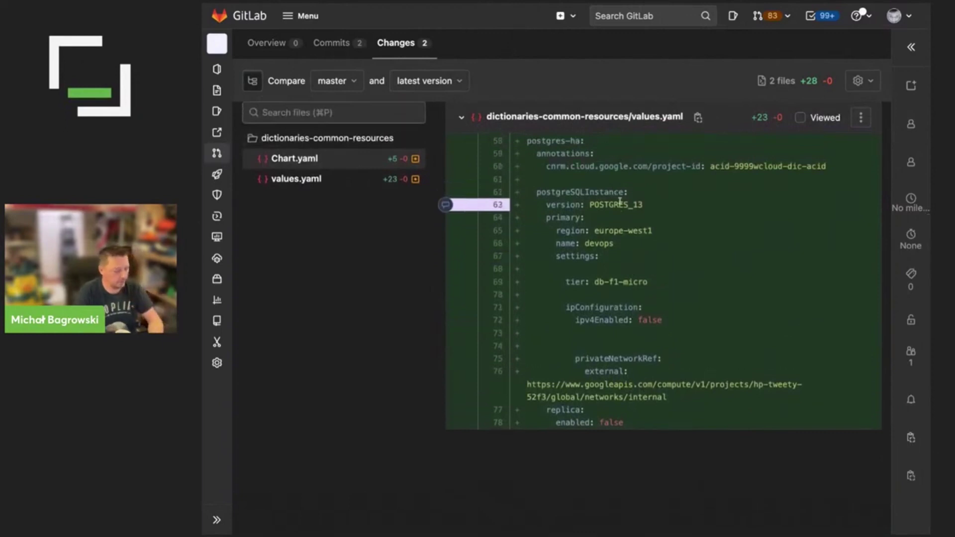
{"action": "scroll", "coordinate": [633, 249], "scroll_direction": "down", "scroll_amount": 1}
{"action": "scroll", "coordinate": [632, 251], "scroll_direction": "up", "scroll_amount": 1}
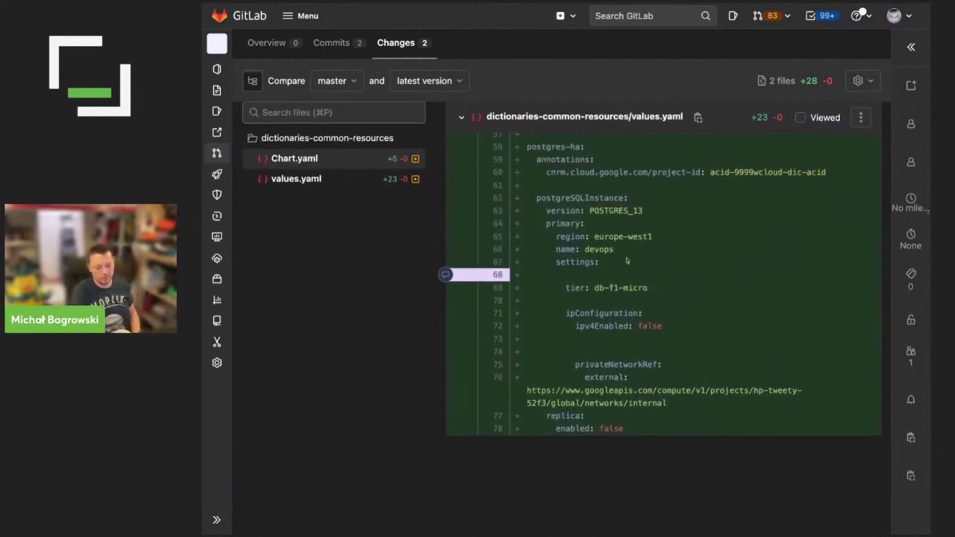
Inspect the acid-9999wcloud-dic-acid project id and private network URL, then return to Cloud SQL Instances
{"action": "triple_click", "coordinate": [836, 178]}
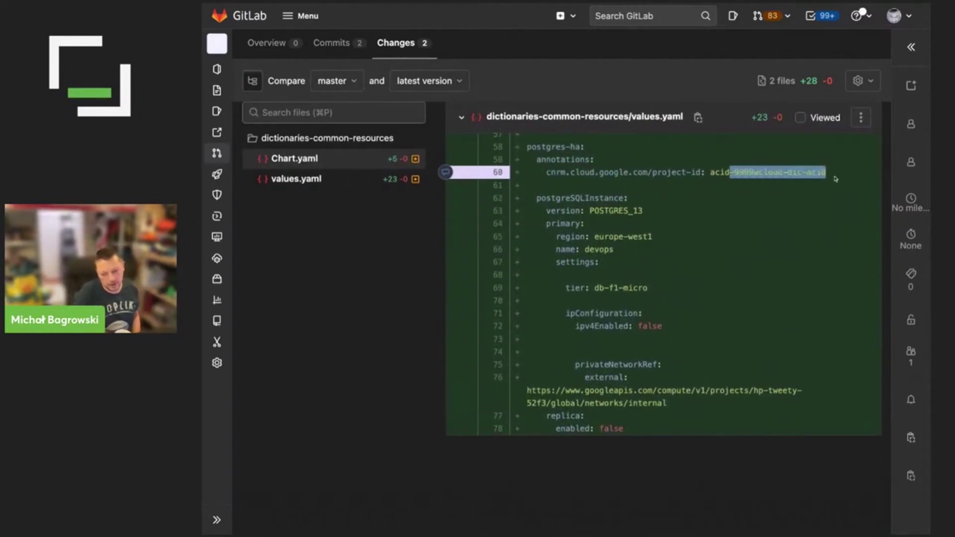
{"action": "left_click", "coordinate": [562, 175]}
{"action": "double_click", "coordinate": [758, 174]}
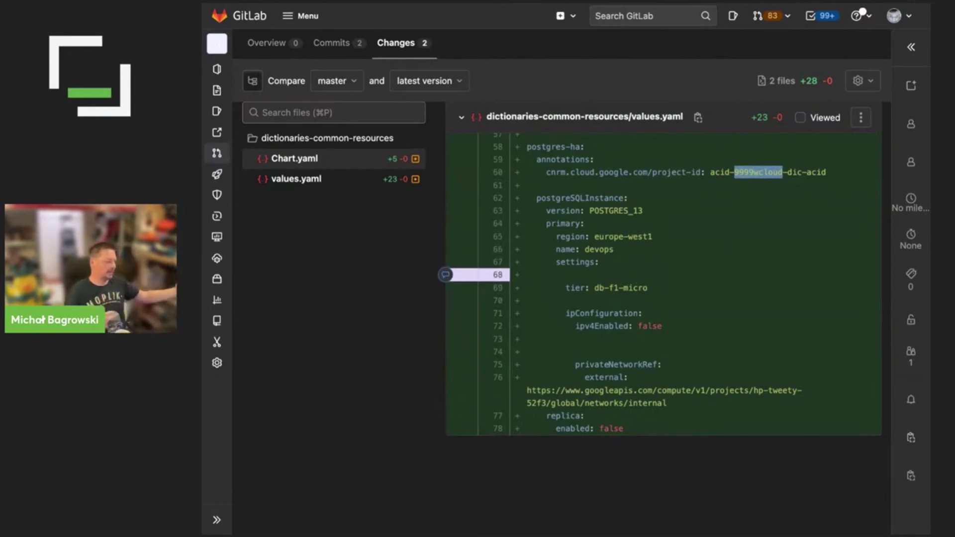
{"action": "left_click_drag", "start_coordinate": [725, 176], "coordinate": [826, 173]}
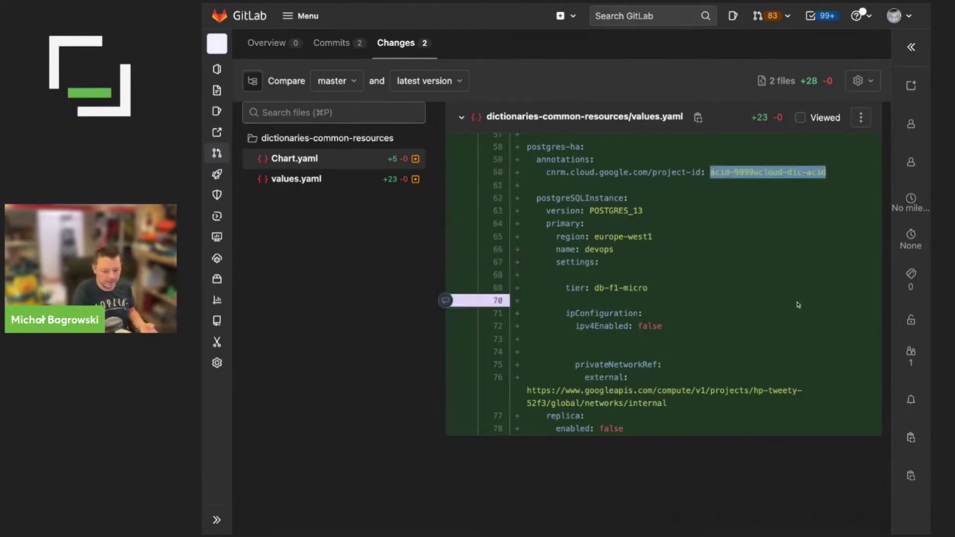
{"action": "left_click_drag", "start_coordinate": [529, 387], "coordinate": [667, 405]}
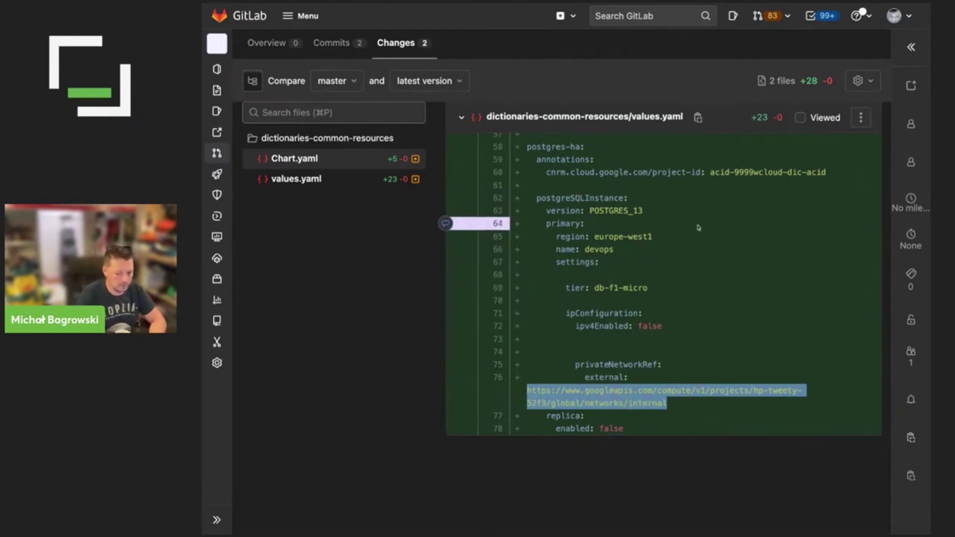
{"action": "scroll", "coordinate": [705, 186], "scroll_direction": "down", "scroll_amount": 1}
{"action": "mouse_move", "coordinate": [713, 162]}
{"action": "left_mouse_down"}
{"action": "mouse_move", "coordinate": [721, 141]}
{"action": "mouse_move", "coordinate": [713, 149]}
{"action": "left_mouse_up"}
{"action": "left_click", "coordinate": [714, 162]}
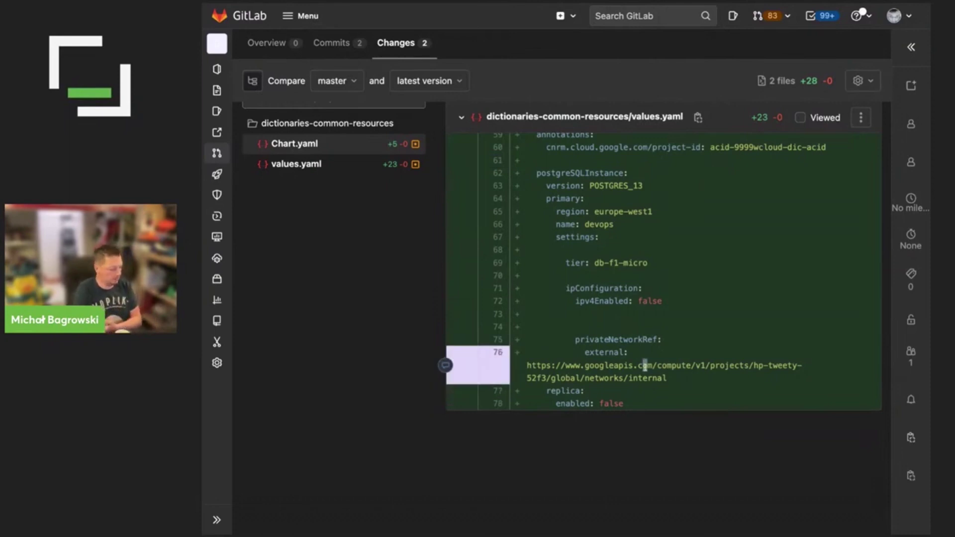
{"action": "scroll", "coordinate": [597, 239], "scroll_direction": "down", "scroll_amount": 2}
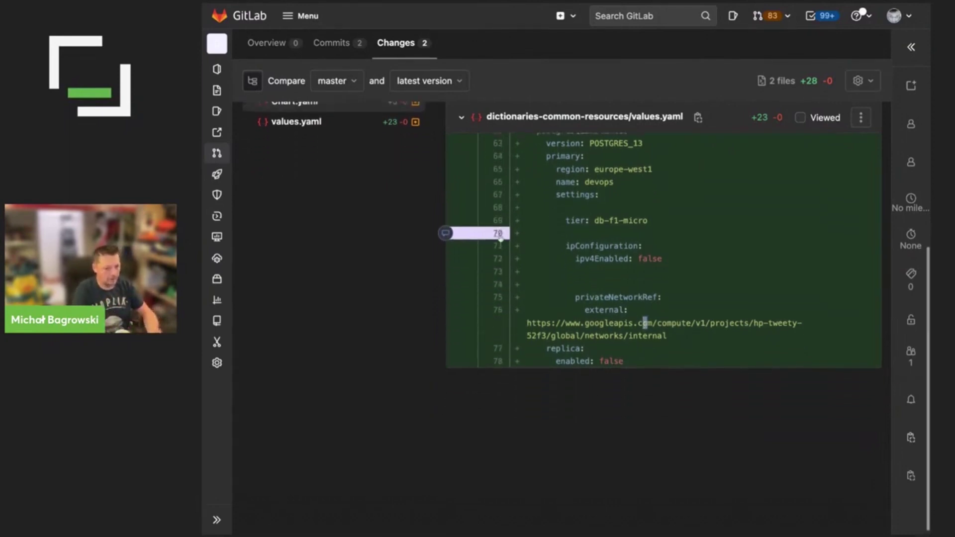
{"action": "scroll", "coordinate": [402, 152], "scroll_direction": "up", "scroll_amount": 3}
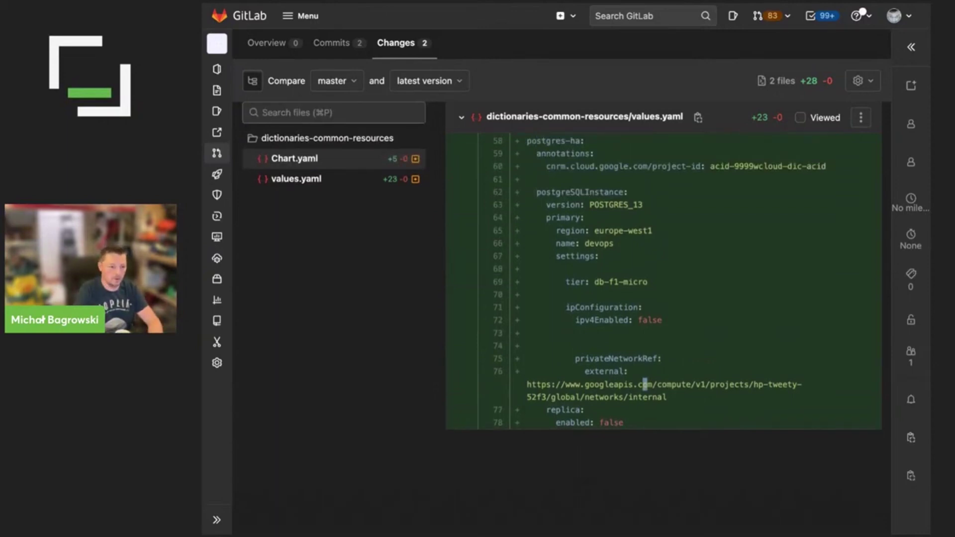
{"action": "key", "text": "ctrl+Tab"}
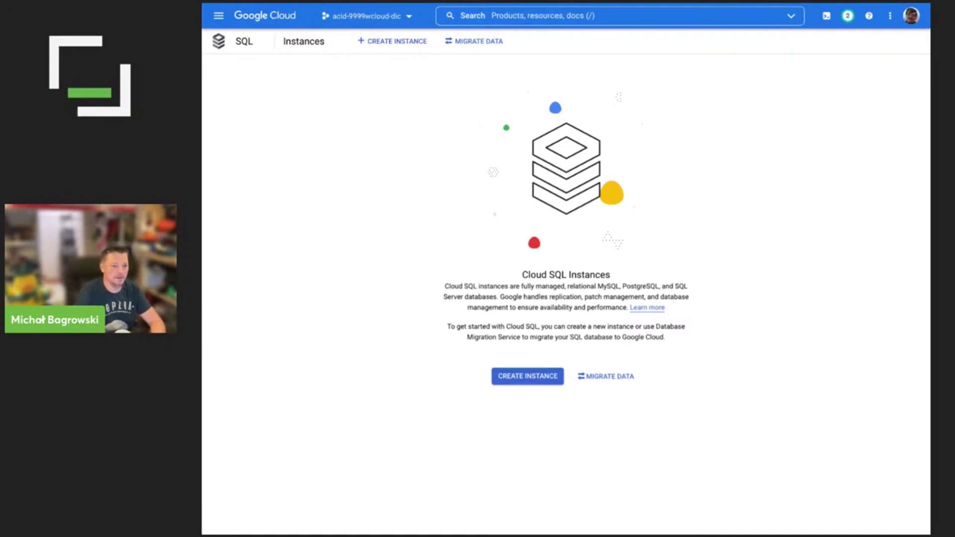
Recheck the values.yaml diff, highlighting the new instance settings and the europe-west1 region line
{"action": "key", "text": "ctrl+Tab"}
{"action": "left_click", "coordinate": [392, 125]}
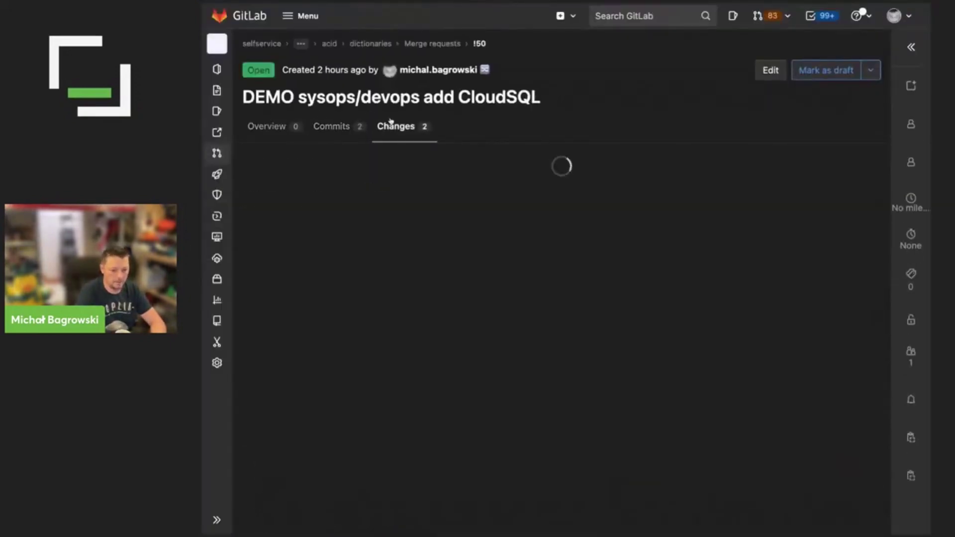
{"action": "scroll", "coordinate": [467, 304], "scroll_direction": "down", "scroll_amount": 5}
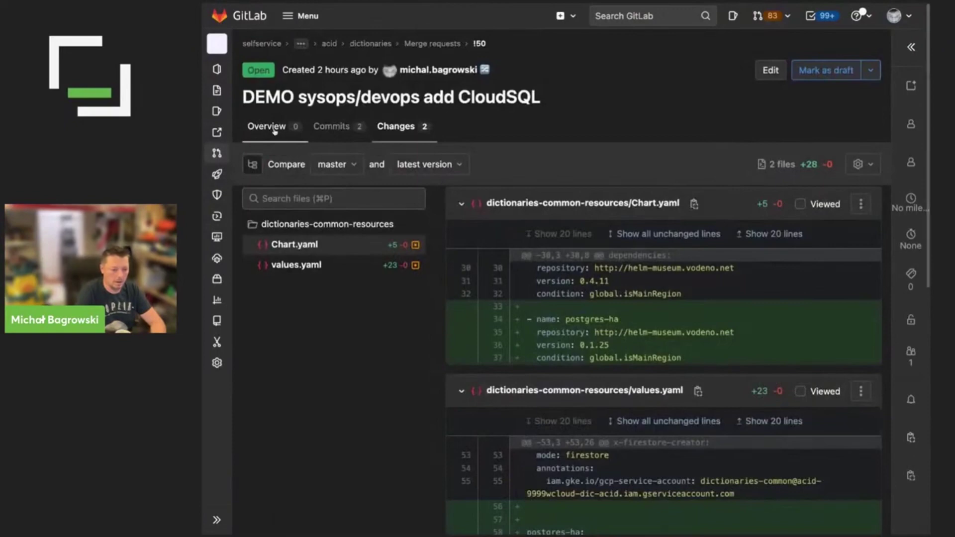
{"action": "scroll", "coordinate": [542, 306], "scroll_direction": "down", "scroll_amount": 1}
{"action": "left_click_drag", "start_coordinate": [542, 306], "coordinate": [697, 354]}
{"action": "scroll", "coordinate": [698, 354], "scroll_direction": "down", "scroll_amount": 5}
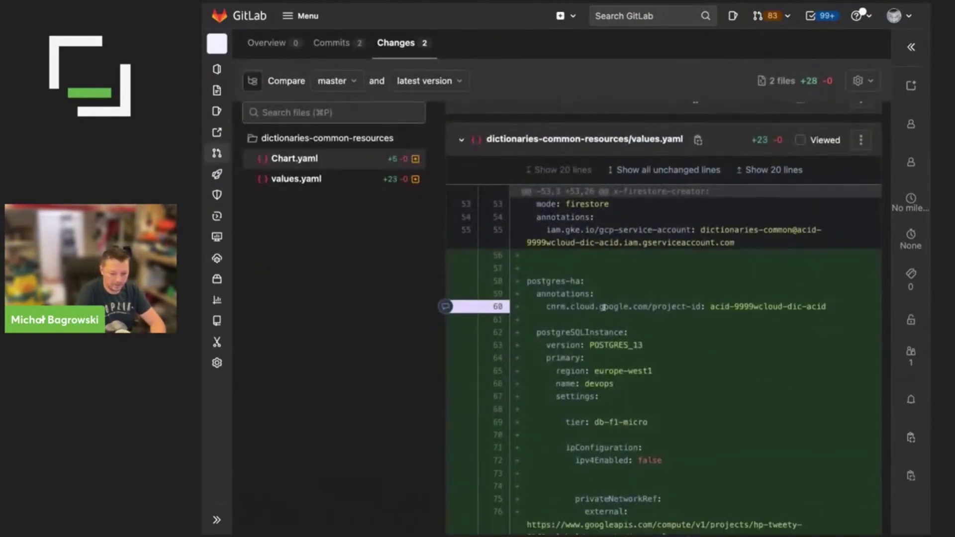
{"action": "left_click_drag", "start_coordinate": [536, 293], "coordinate": [689, 430]}
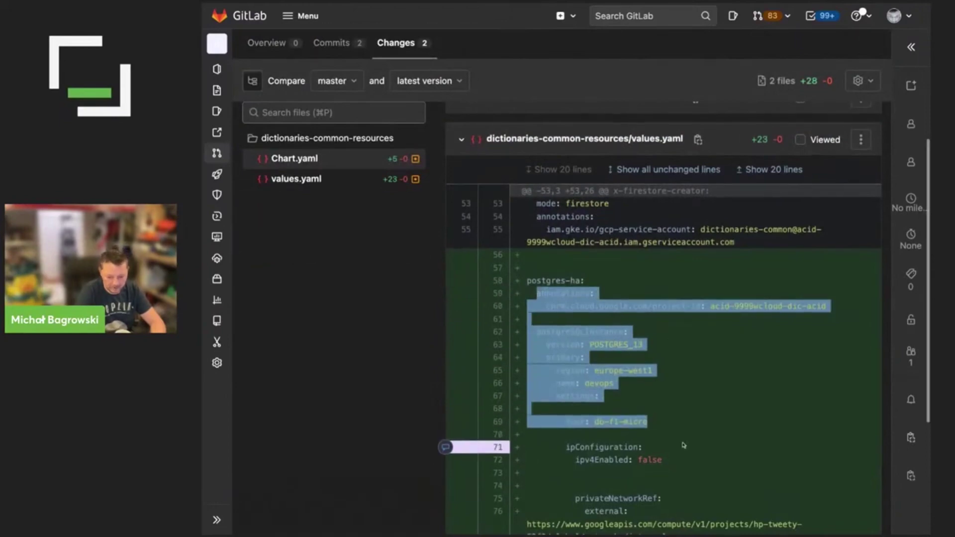
{"action": "scroll", "coordinate": [689, 430], "scroll_direction": "down", "scroll_amount": 4}
{"action": "left_click", "coordinate": [642, 348]}
{"action": "mouse_move", "coordinate": [583, 263]}
{"action": "left_mouse_down"}
{"action": "mouse_move", "coordinate": [617, 279]}
{"action": "mouse_move", "coordinate": [586, 265]}
{"action": "left_mouse_up"}
{"action": "triple_click", "coordinate": [657, 267]}
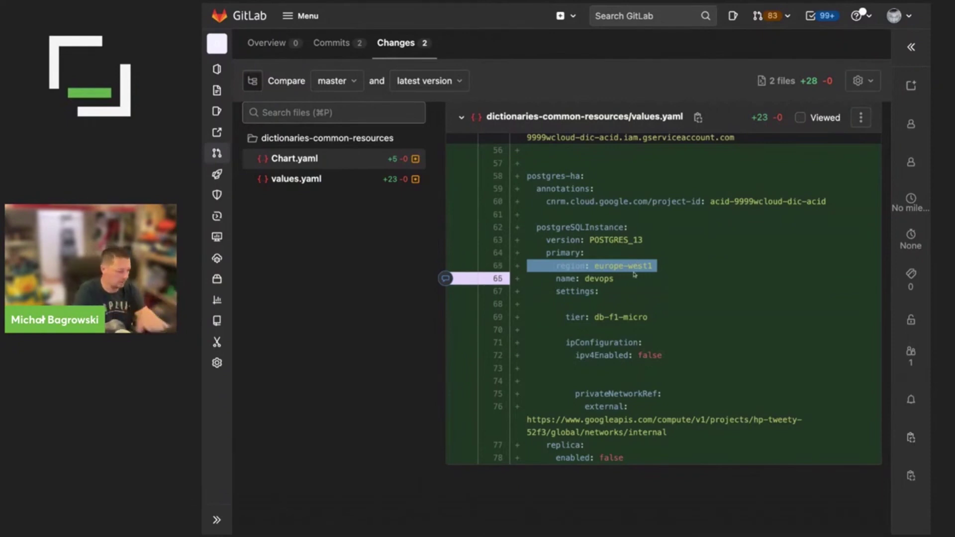
{"action": "left_click", "coordinate": [663, 427]}
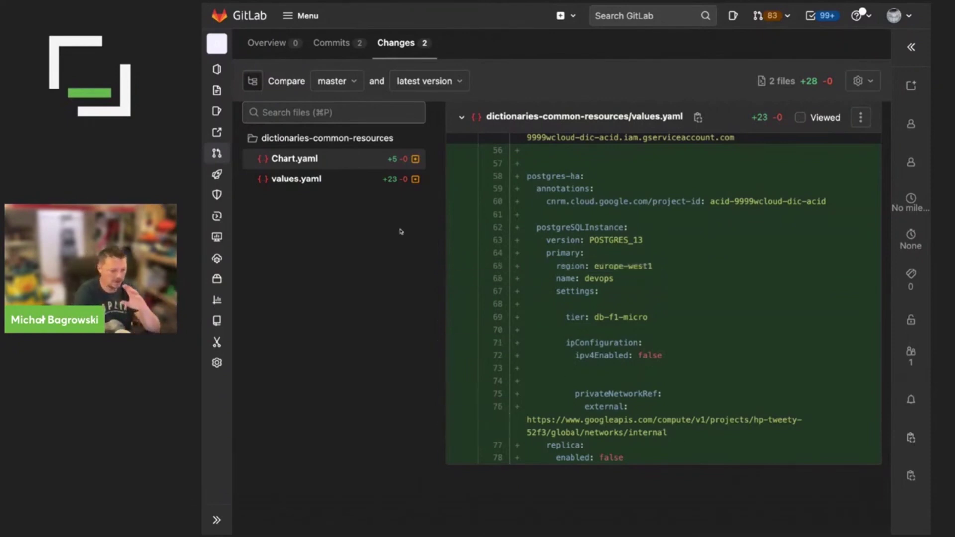
Merge the CloudSQL merge request into master from its Overview
{"action": "left_click", "coordinate": [258, 43]}
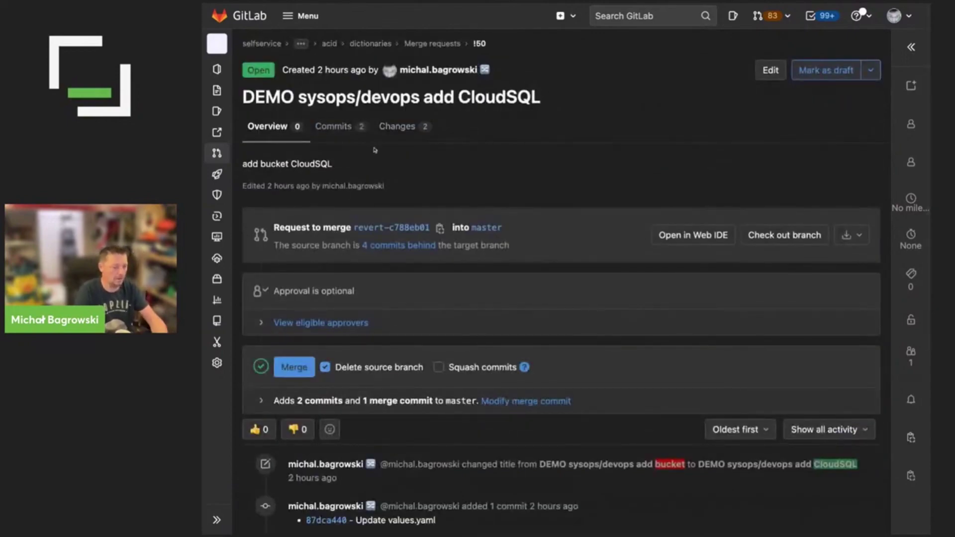
{"action": "left_click", "coordinate": [294, 368]}
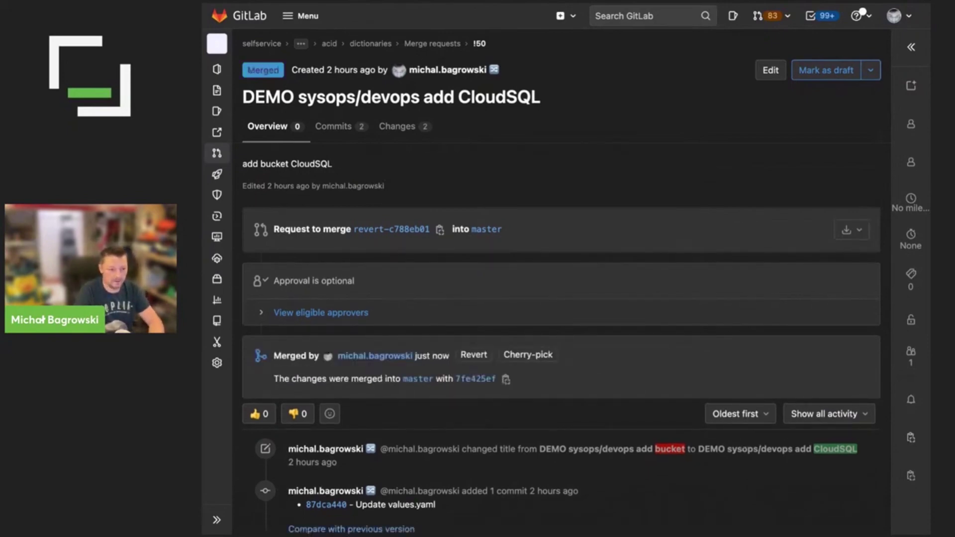
{"action": "key", "text": "alt+Tab"}
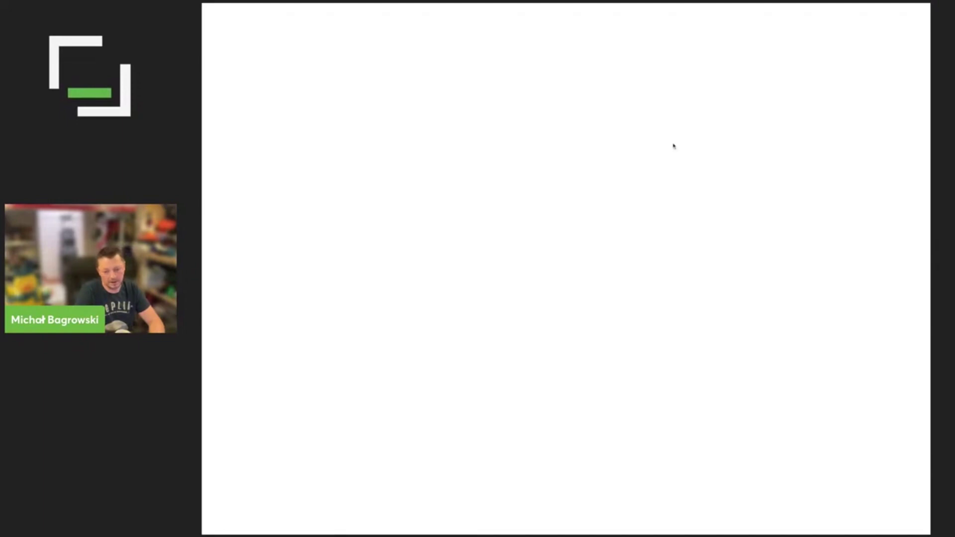
Refresh the Argo CD app and read the devops-acid SQLInstance status conditions showing an update in progress
{"action": "scroll", "coordinate": [641, 250], "scroll_direction": "down", "scroll_amount": 5}
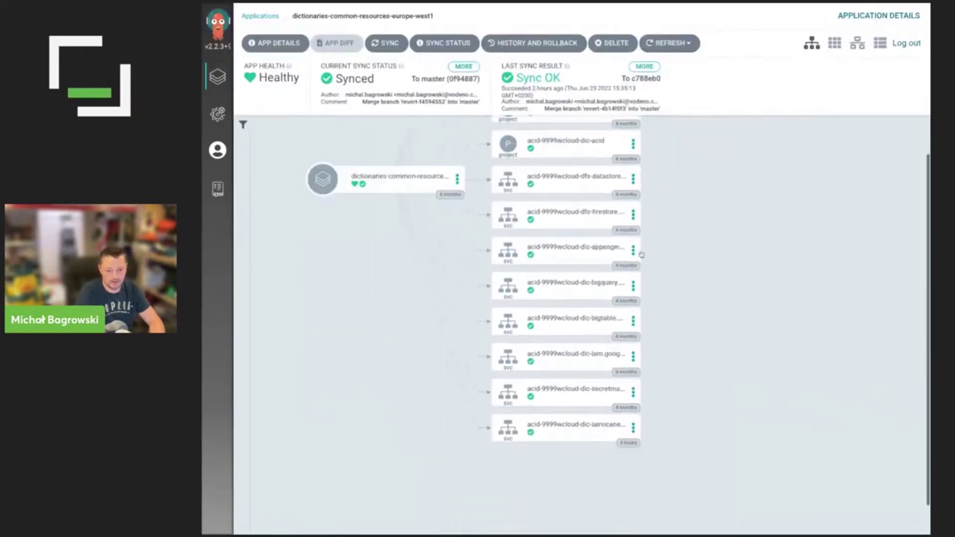
{"action": "left_click", "coordinate": [666, 43]}
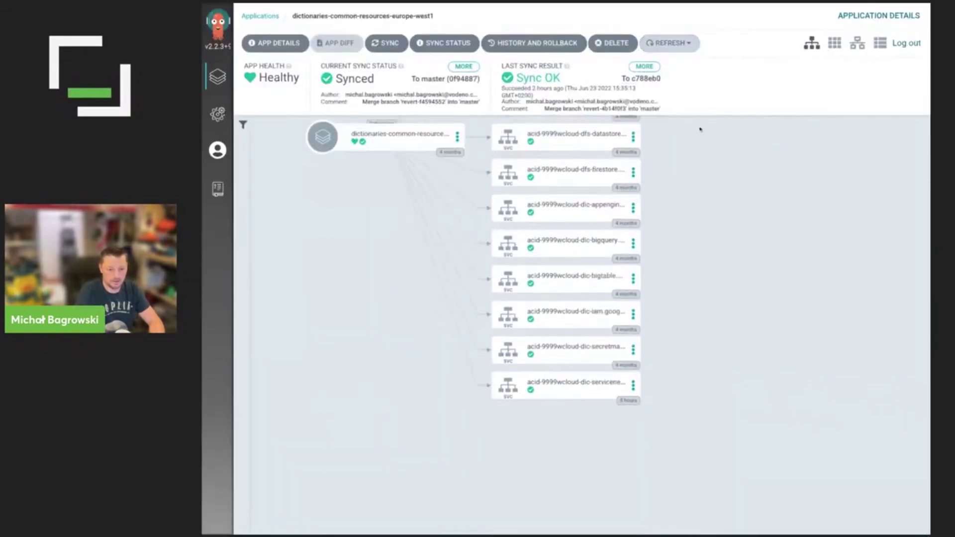
{"action": "key", "text": "ctrl+plus"}
{"action": "key", "text": "ctrl+plus"}
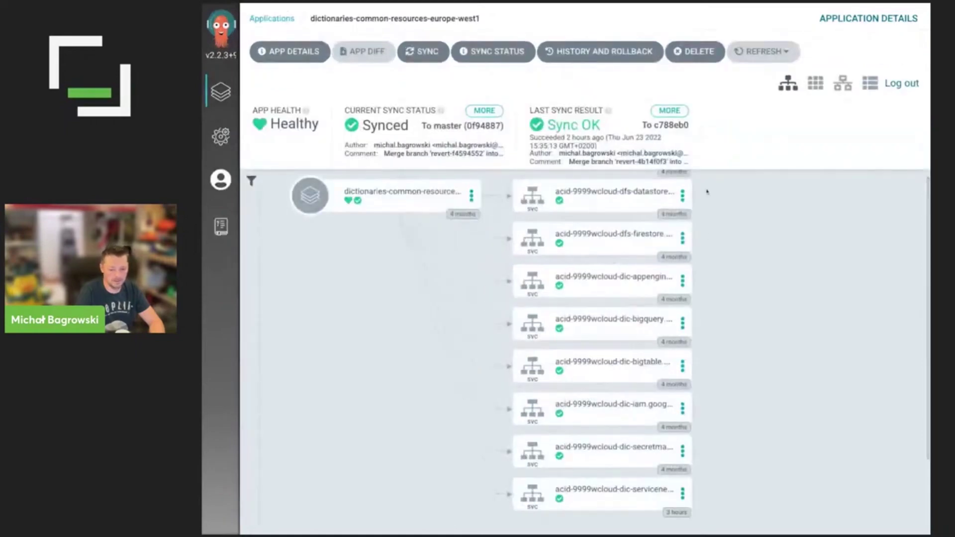
{"action": "scroll", "coordinate": [702, 149], "scroll_direction": "down", "scroll_amount": 3}
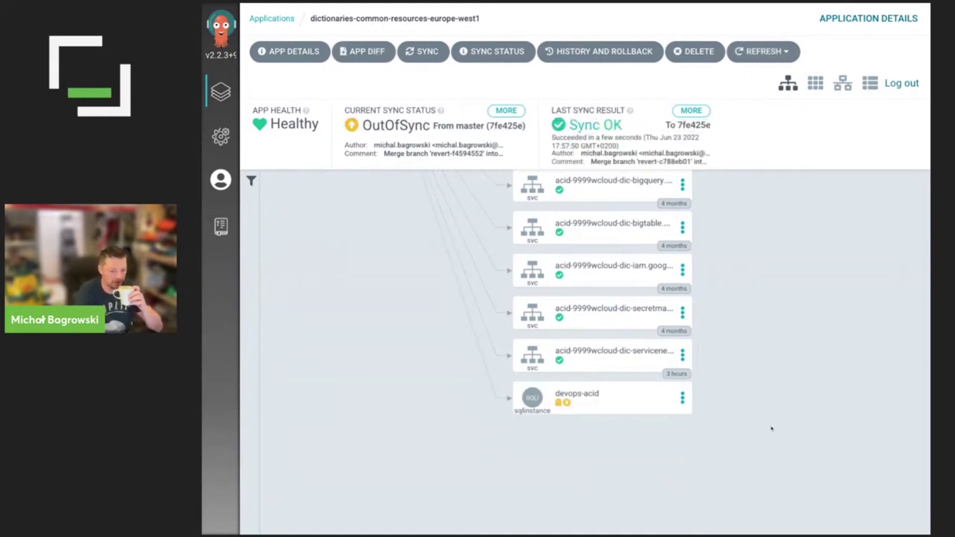
{"action": "left_click", "coordinate": [589, 396]}
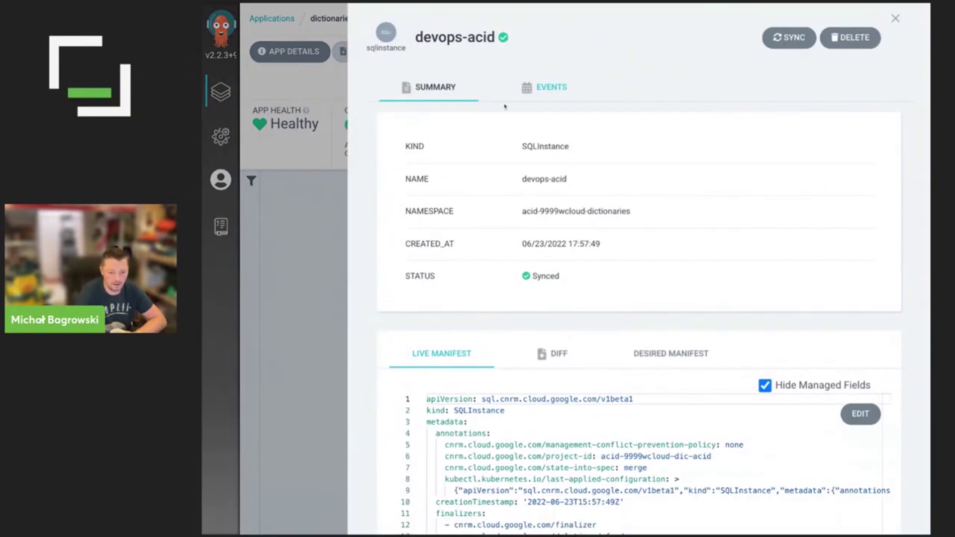
{"action": "scroll", "coordinate": [497, 298], "scroll_direction": "down", "scroll_amount": 8}
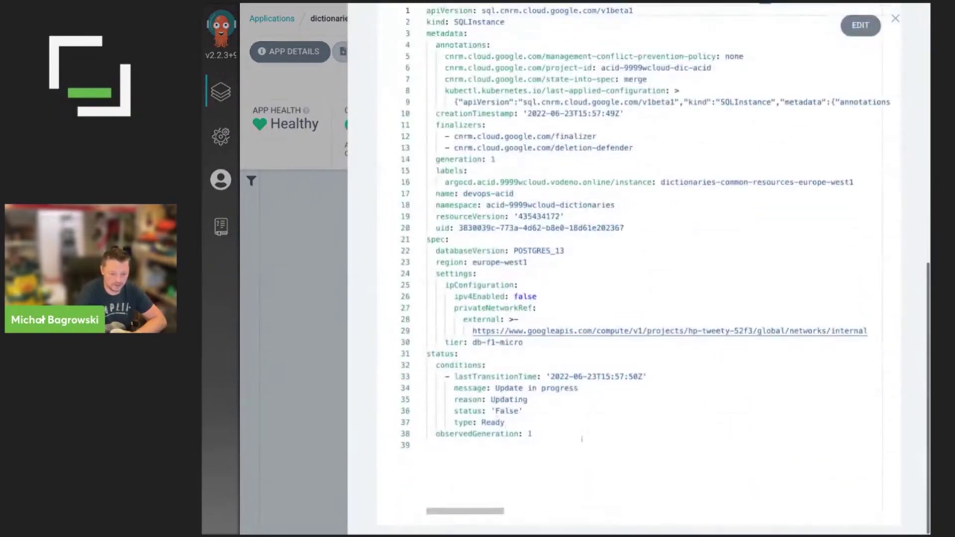
{"action": "left_click_drag", "start_coordinate": [454, 388], "coordinate": [581, 439]}
{"action": "left_click", "coordinate": [463, 365]}
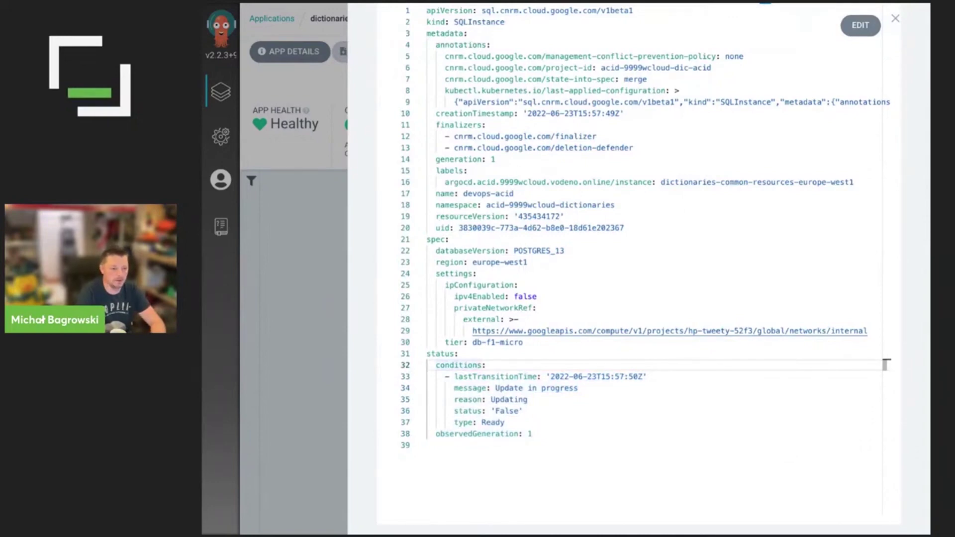
{"action": "key", "text": "ctrl+Tab"}
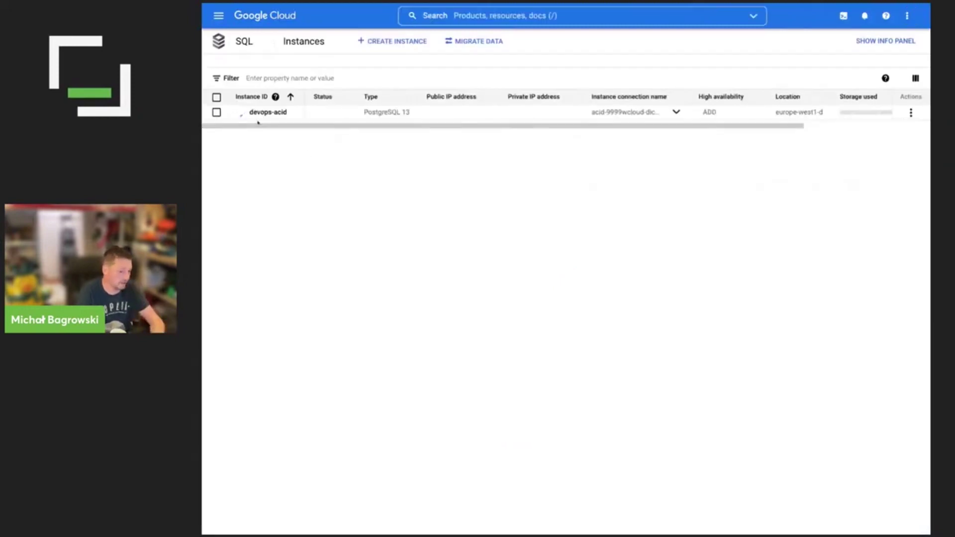
Open devops-acid's overview: PostgreSQL 13.6, 1 vCPU, 10 GB SSD, still being created
{"action": "left_click", "coordinate": [267, 112]}
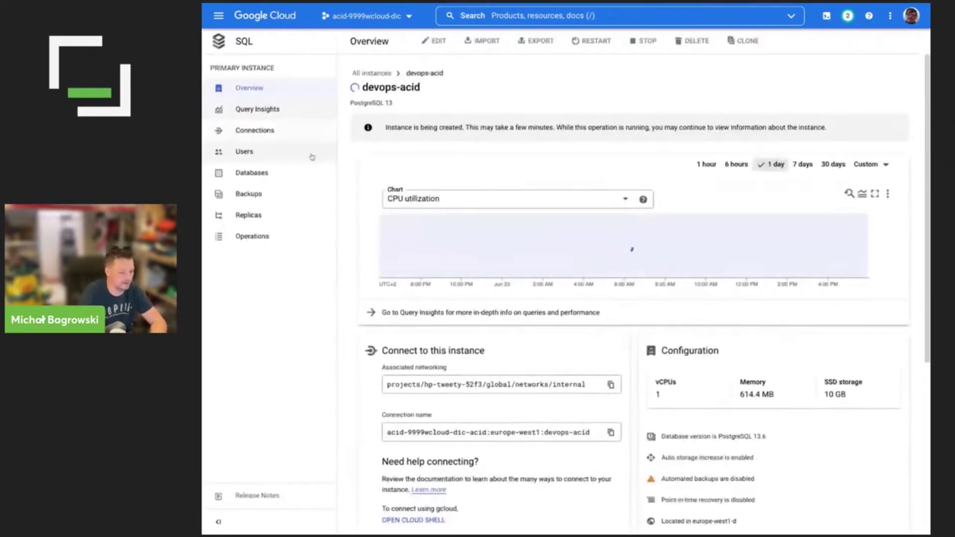
{"action": "scroll", "coordinate": [396, 256], "scroll_direction": "down", "scroll_amount": 5}
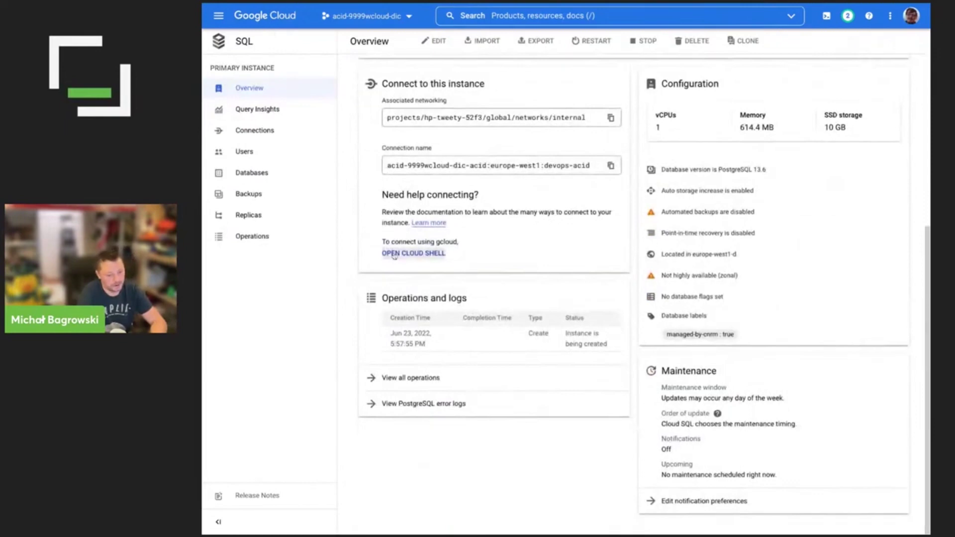
{"action": "scroll", "coordinate": [398, 249], "scroll_direction": "up", "scroll_amount": 5}
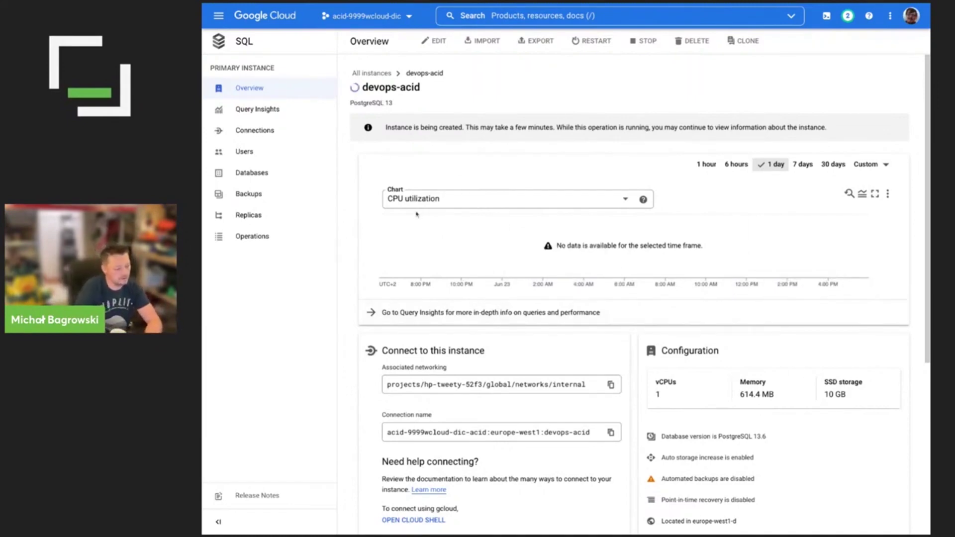
Reload the devops-acid overview, then go back to the Cloud Storage bucket list
{"action": "triple_click", "coordinate": [381, 90]}
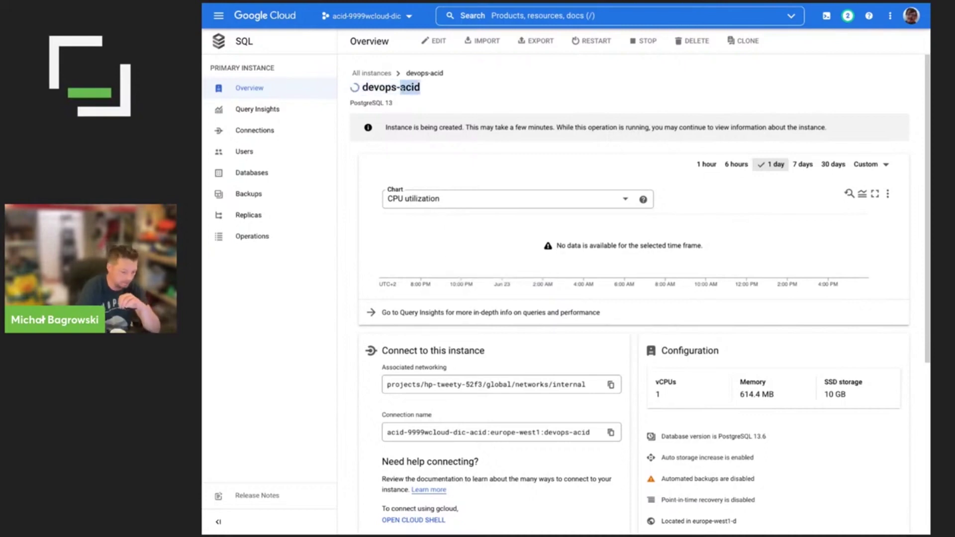
{"action": "left_click_drag", "start_coordinate": [369, 88], "coordinate": [448, 101]}
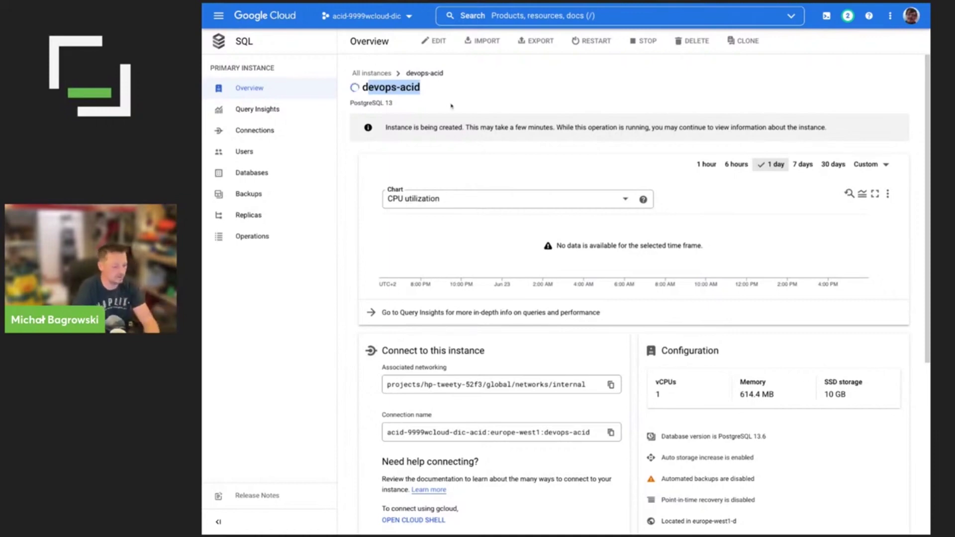
{"action": "left_click", "coordinate": [422, 92]}
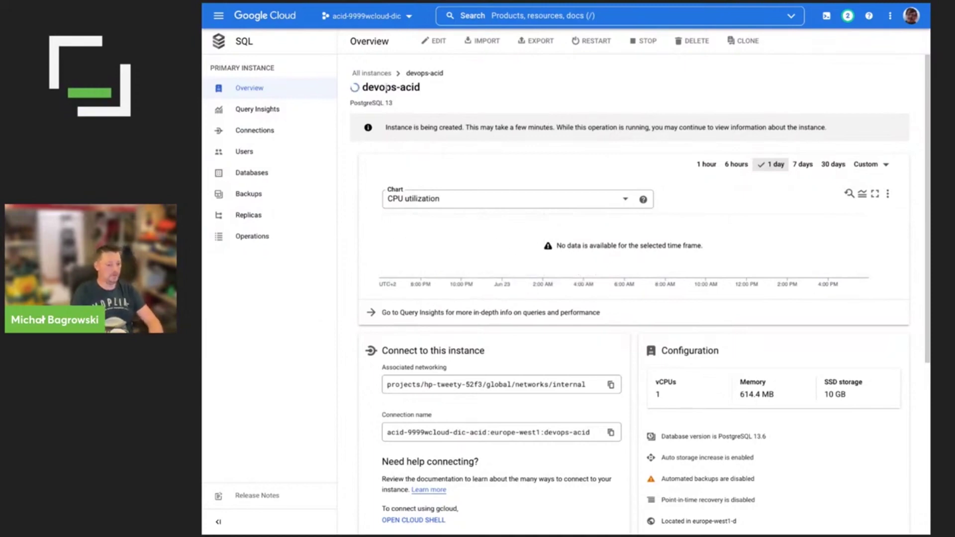
{"action": "key", "text": "F5"}
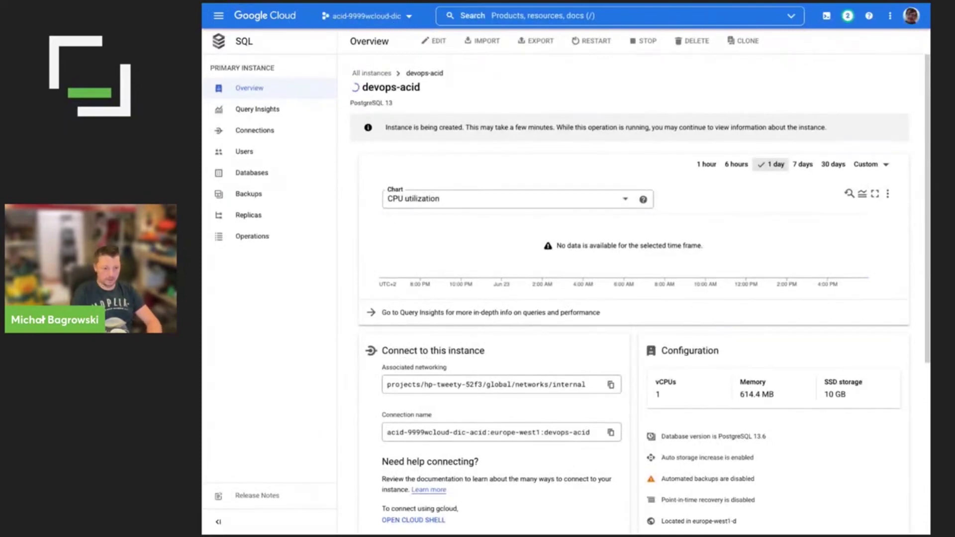
{"action": "key", "text": "alt+Left"}
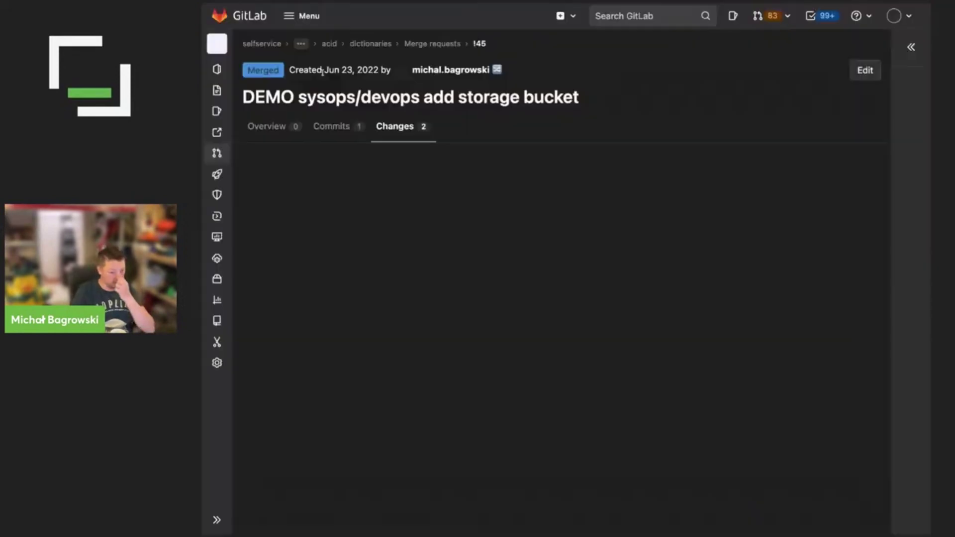
{"action": "key", "text": "alt+Tab"}
Revert the storage-bucket merge commit from the commit history as a new merge request
{"action": "left_click", "coordinate": [371, 44]}
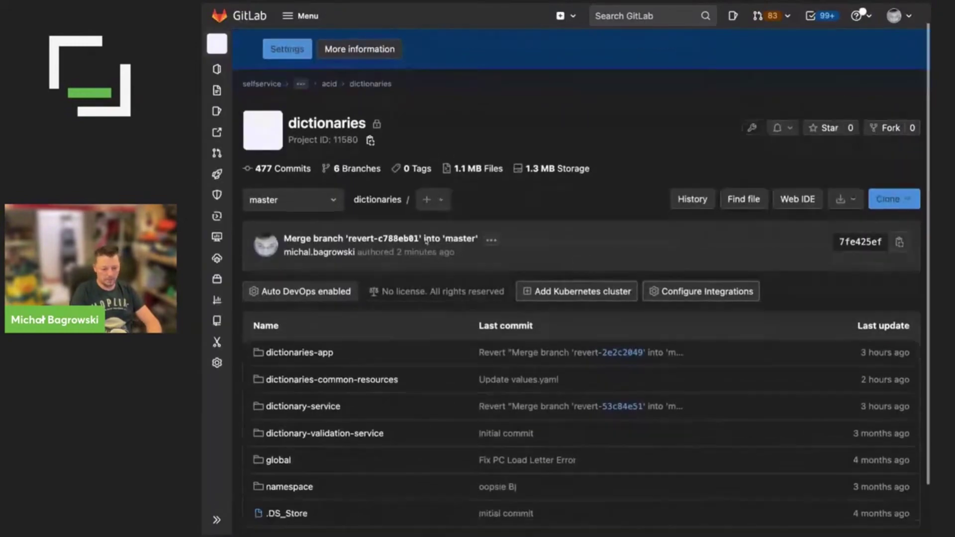
{"action": "left_click", "coordinate": [682, 165]}
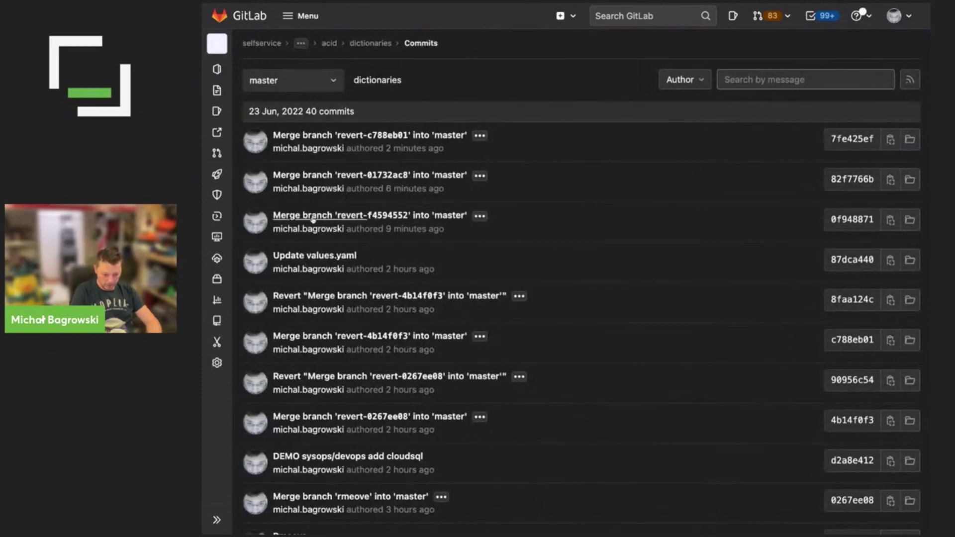
{"action": "left_click", "coordinate": [312, 216]}
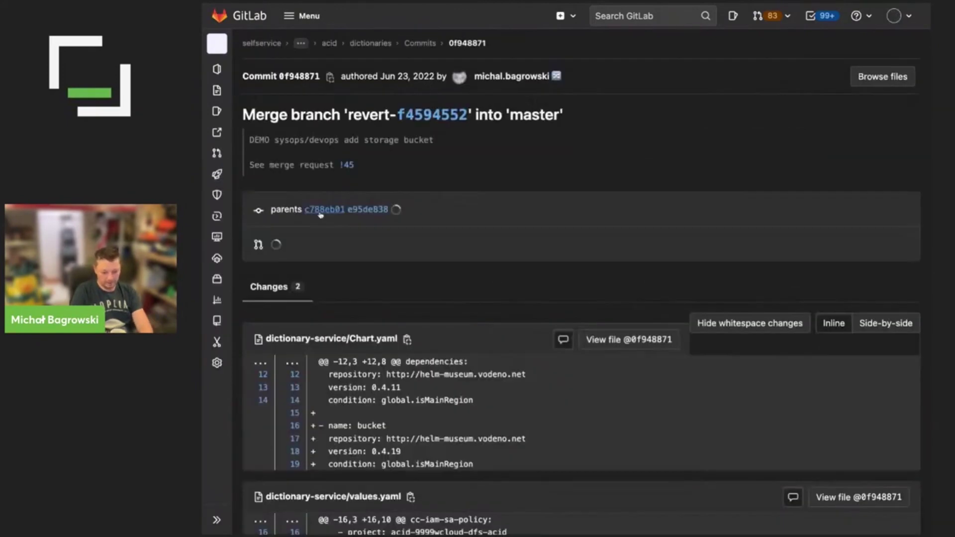
{"action": "left_click", "coordinate": [888, 75]}
{"action": "left_click", "coordinate": [795, 103]}
{"action": "left_click", "coordinate": [706, 327]}
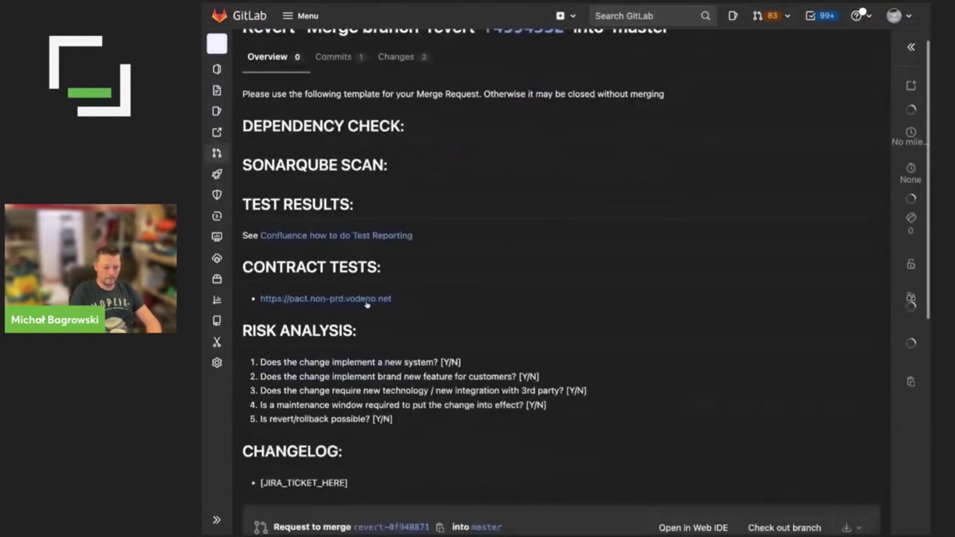
Merge the revert merge request into master
{"action": "scroll", "coordinate": [312, 160], "scroll_direction": "down", "scroll_amount": 8}
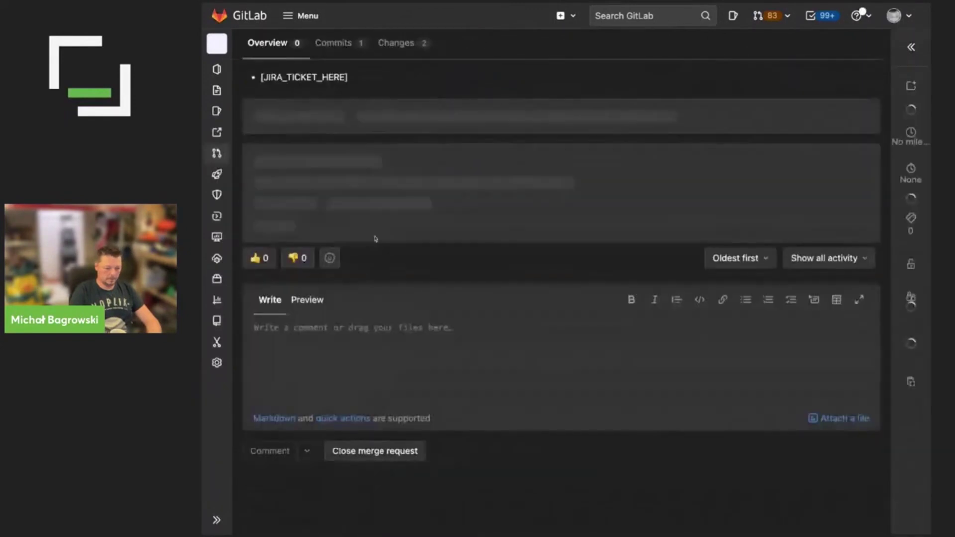
{"action": "left_click", "coordinate": [294, 248]}
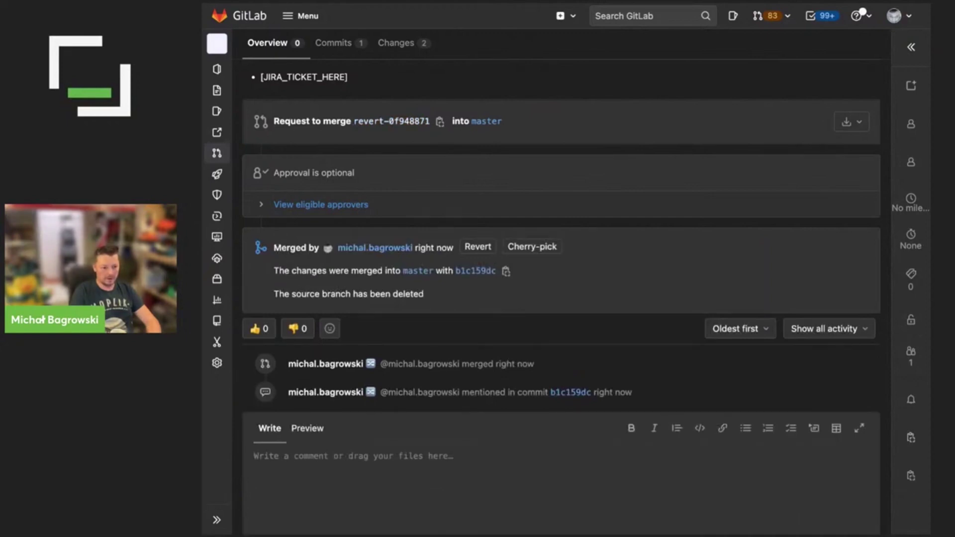
{"action": "key", "text": "ctrl+Tab"}
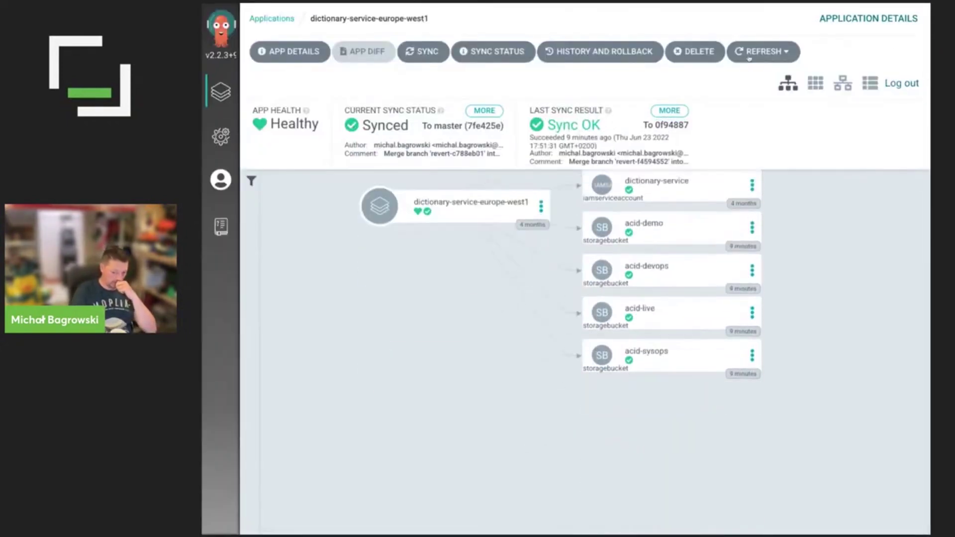
Refresh dictionary-service-europe-west1 and inspect the acid-demo bucket's live manifest, which requires pruning
{"action": "left_click", "coordinate": [765, 58]}
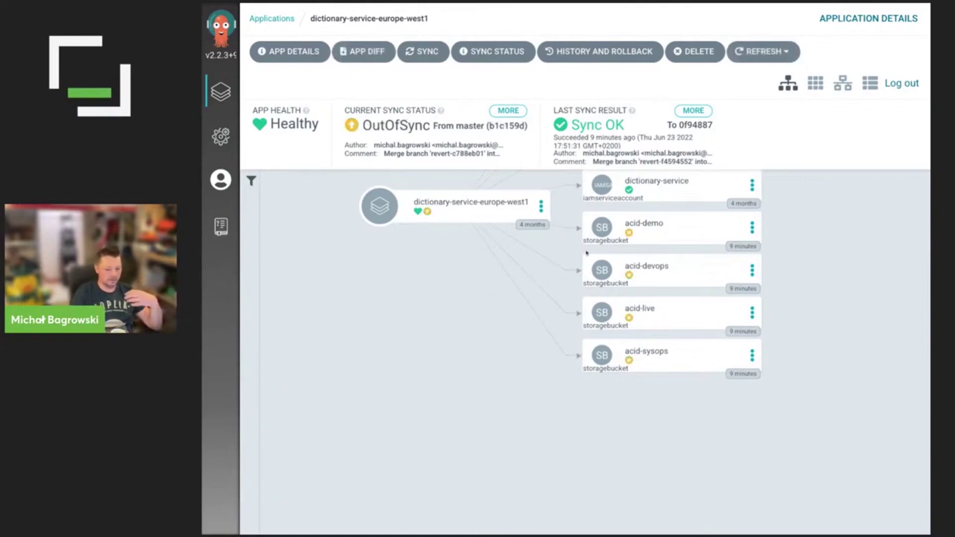
{"action": "left_click", "coordinate": [696, 237]}
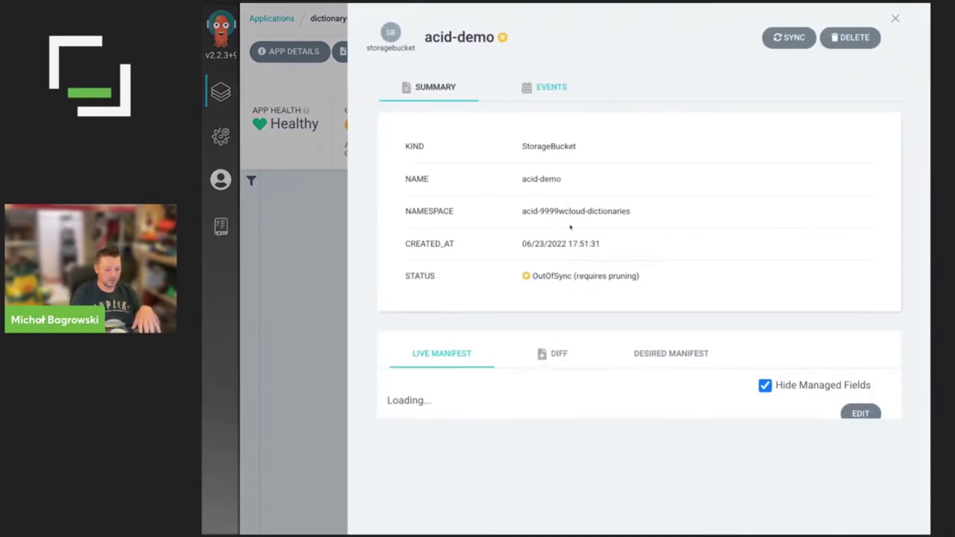
{"action": "scroll", "coordinate": [407, 302], "scroll_direction": "down", "scroll_amount": 8}
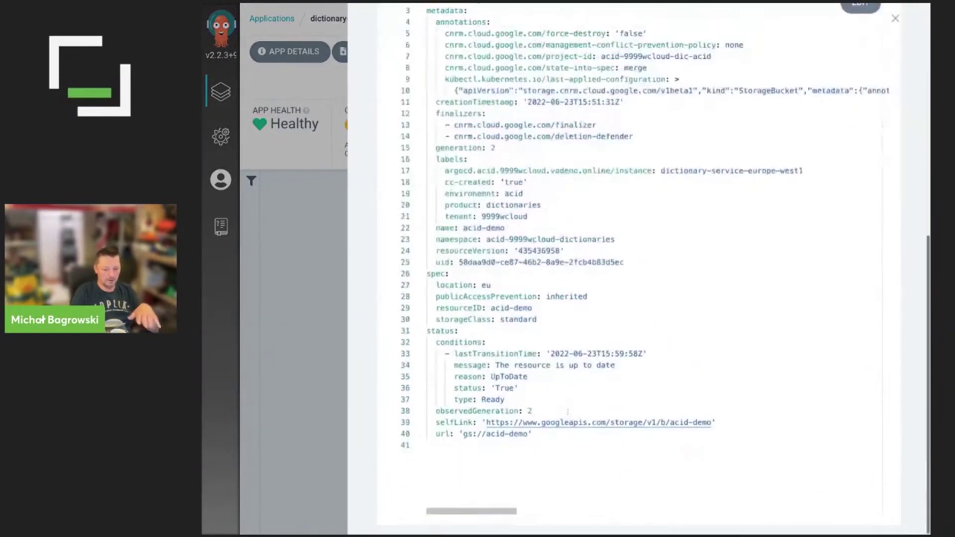
{"action": "left_click_drag", "start_coordinate": [427, 343], "coordinate": [521, 412]}
{"action": "key", "text": "Escape"}
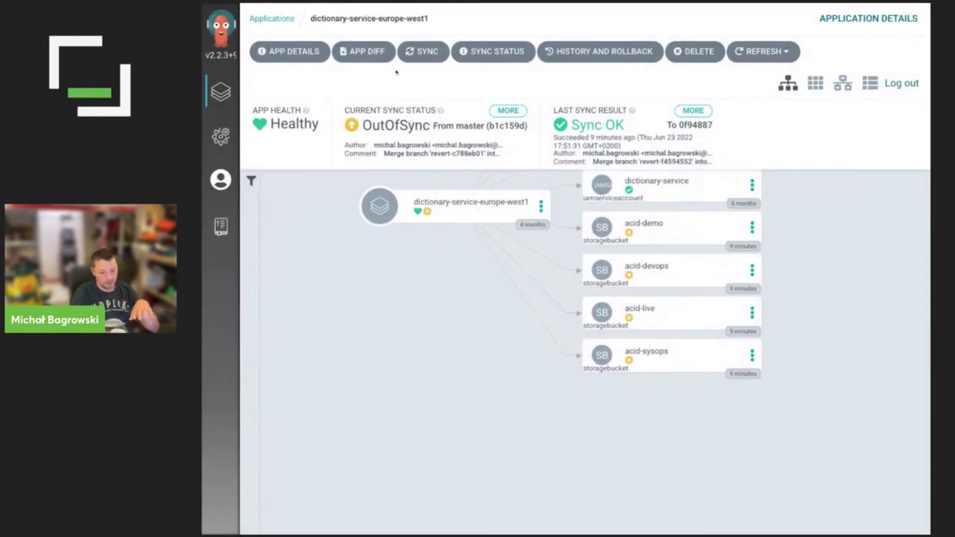
Sync the application, then resync with PRUNE and FORCE enabled to remove the buckets
{"action": "left_click", "coordinate": [423, 51]}
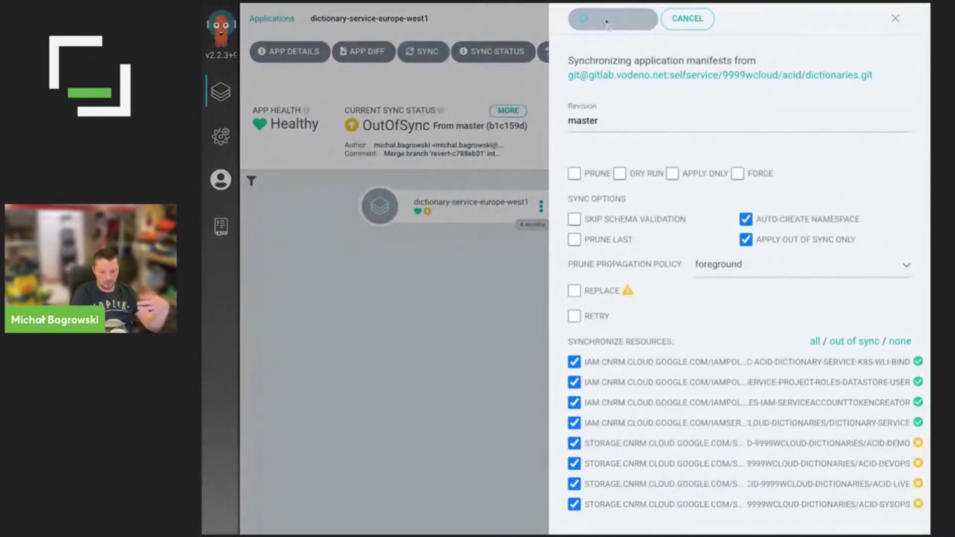
{"action": "left_click", "coordinate": [606, 20]}
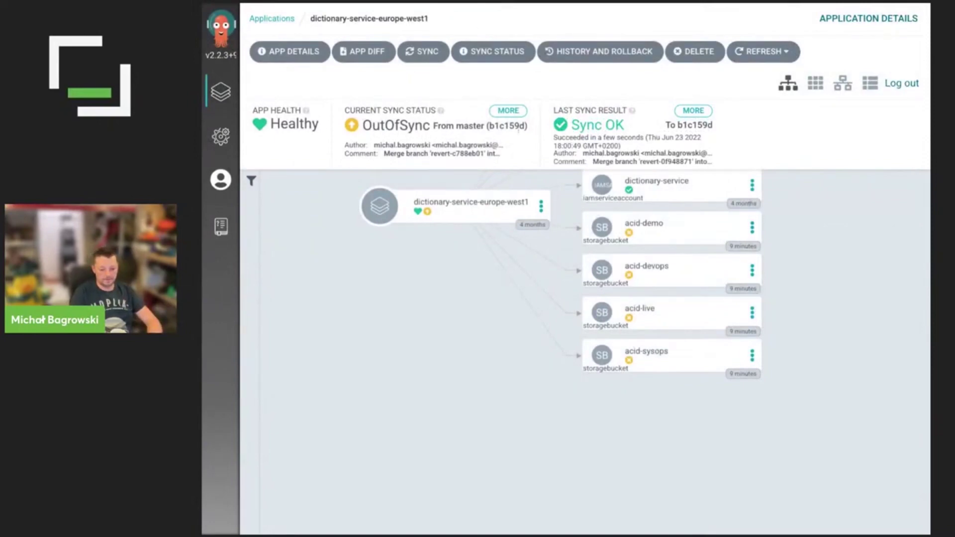
{"action": "left_click", "coordinate": [423, 51]}
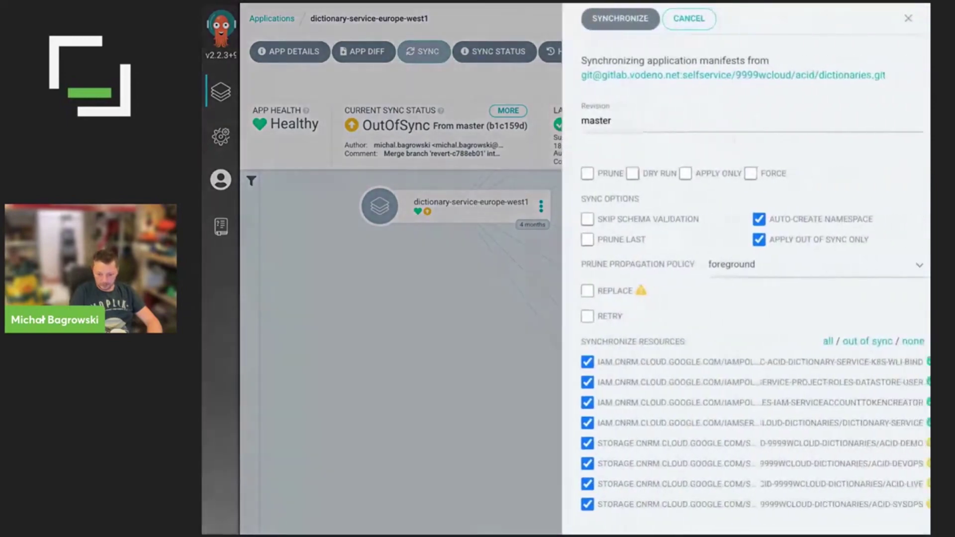
{"action": "left_click", "coordinate": [574, 174]}
{"action": "left_click", "coordinate": [738, 173]}
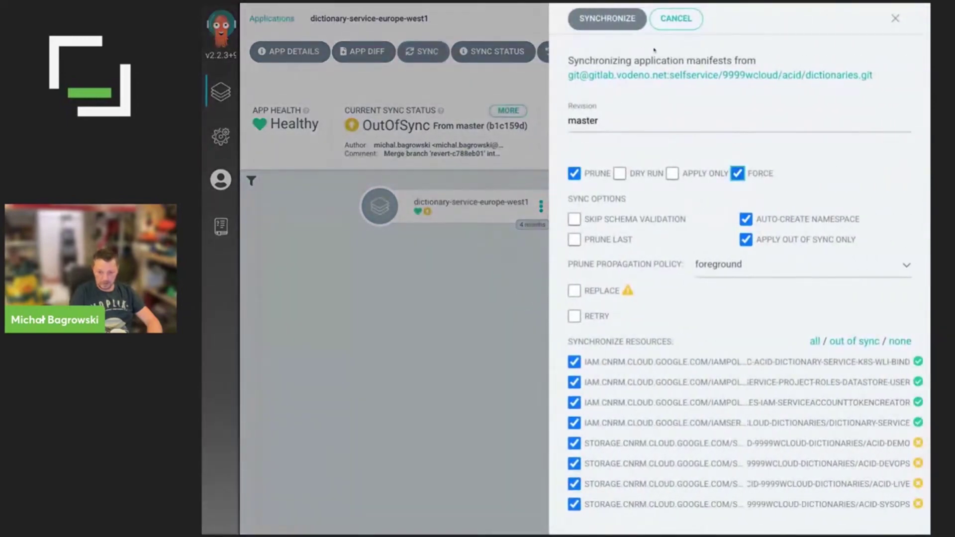
{"action": "left_click", "coordinate": [622, 19]}
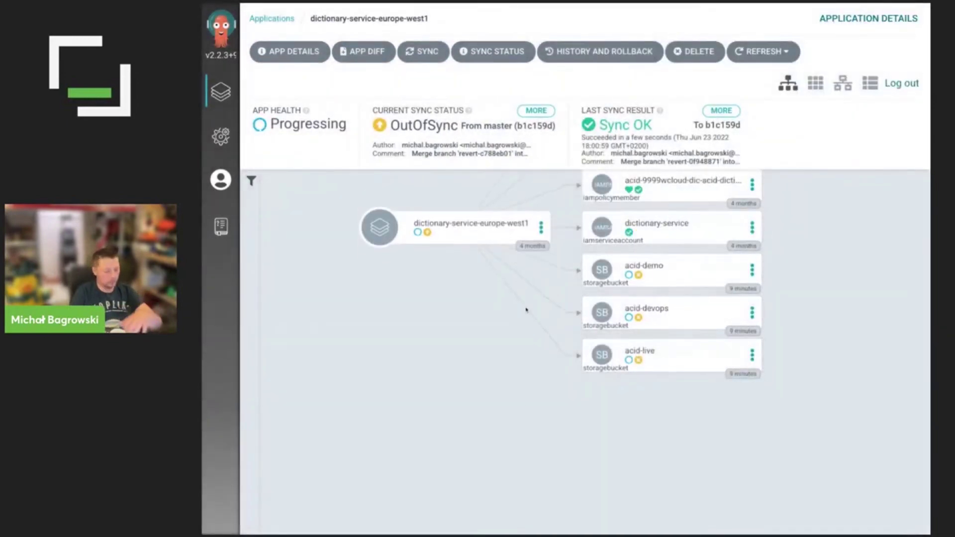